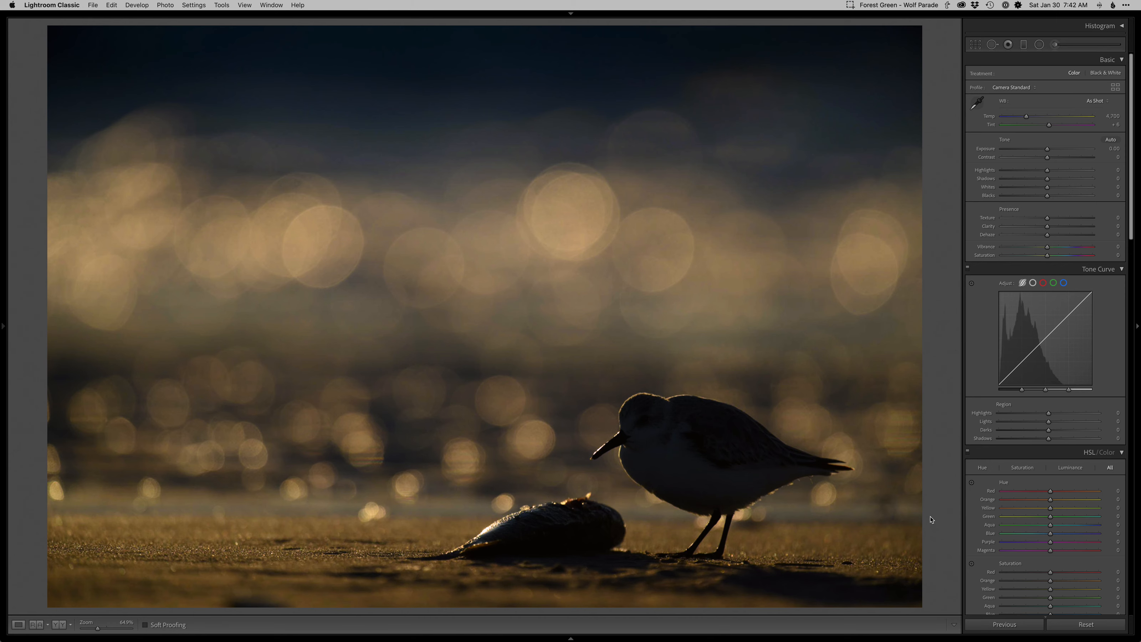
Step: Straighten the photo by levelling the beach horizon with Crop & Straighten and apply the crop
key(r)
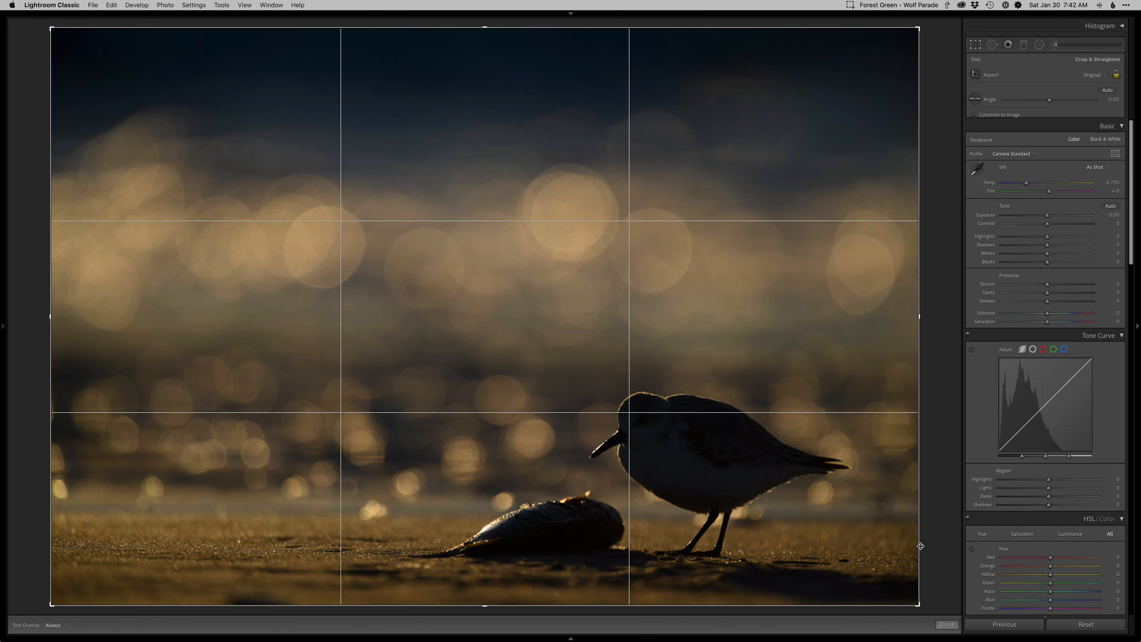
drag(888, 561, 46, 547)
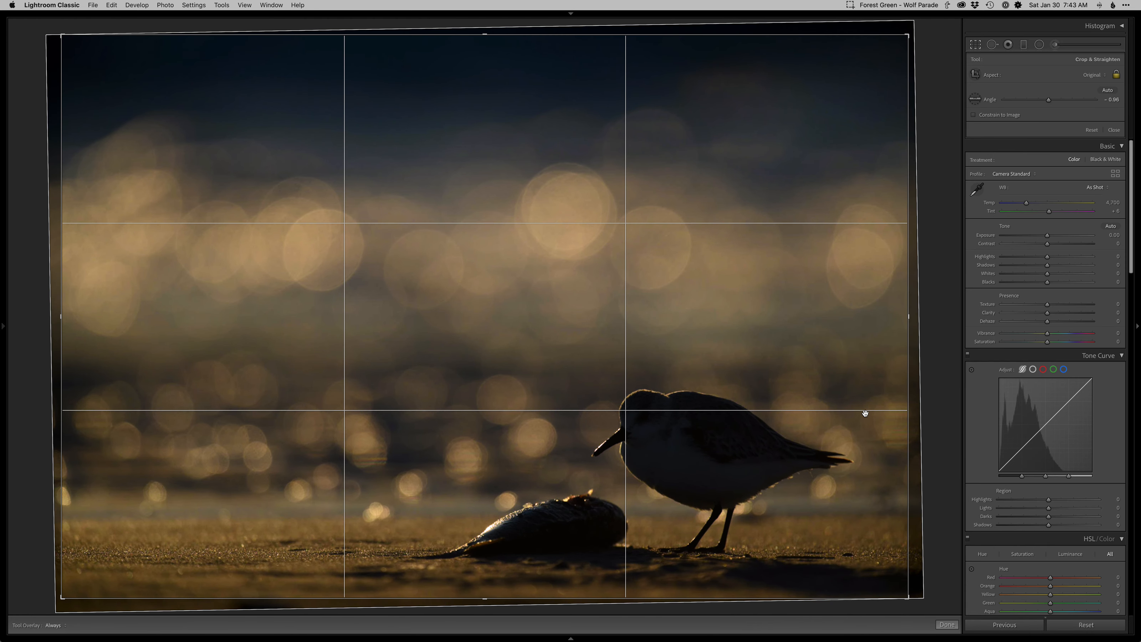
key(Return)
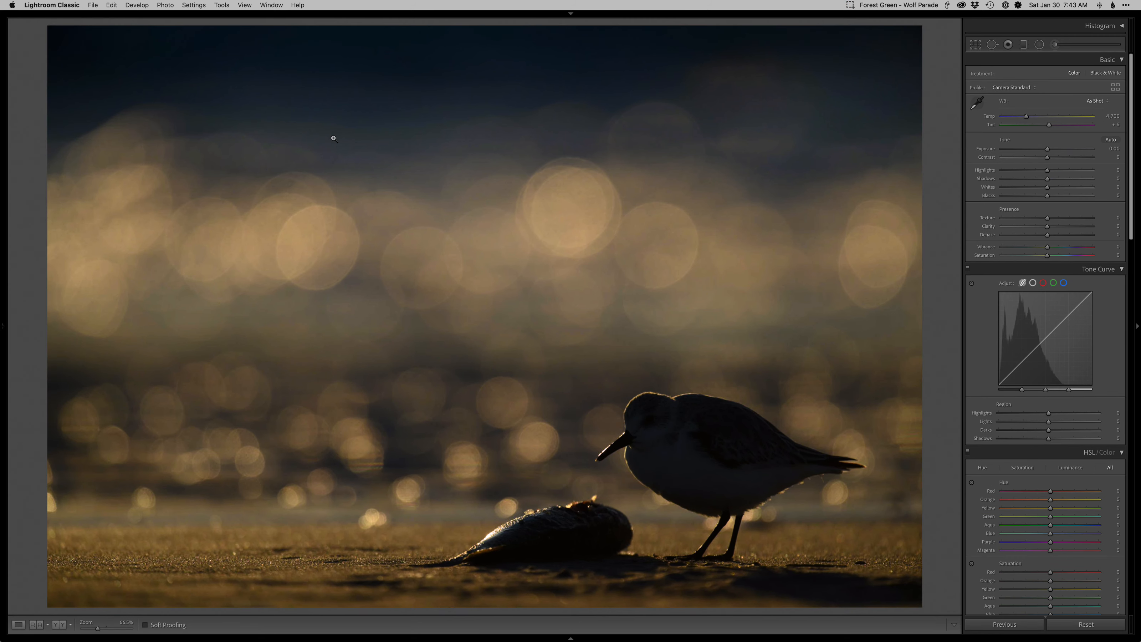
Step: Inspect the background bokeh up close and warm the white balance temperature to 5,500
click(420, 144)
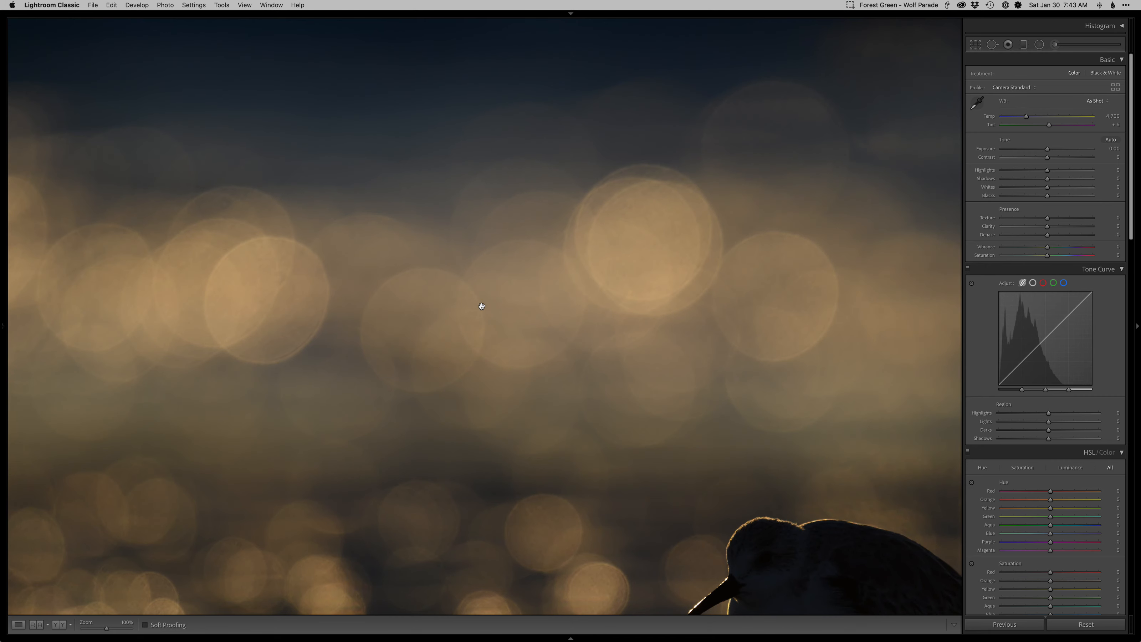
click(596, 319)
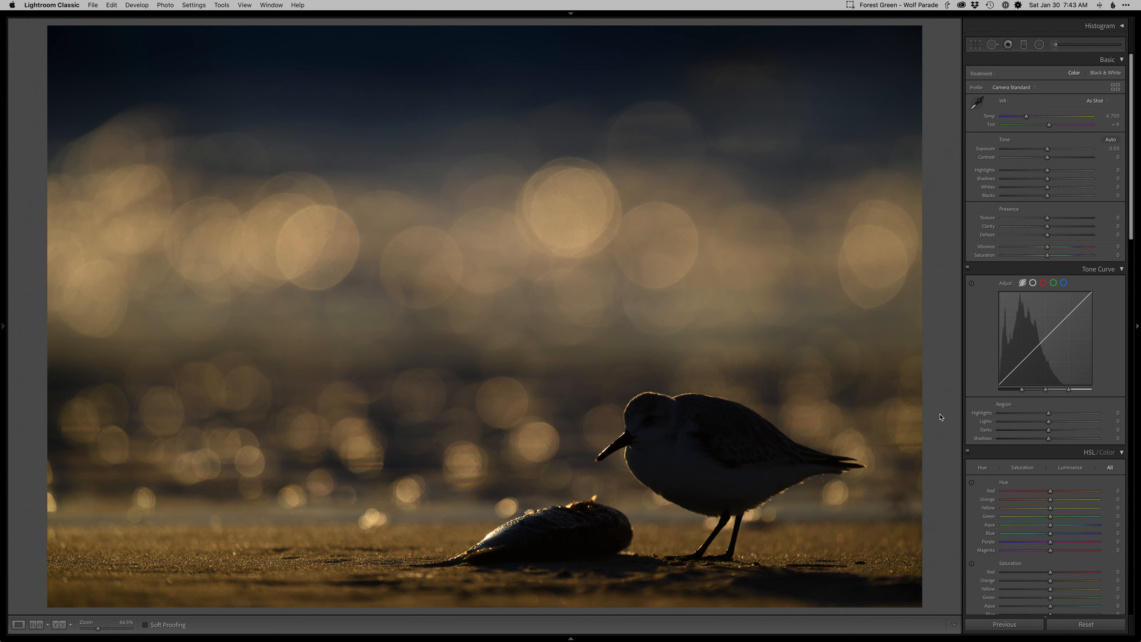
key(shift+=)
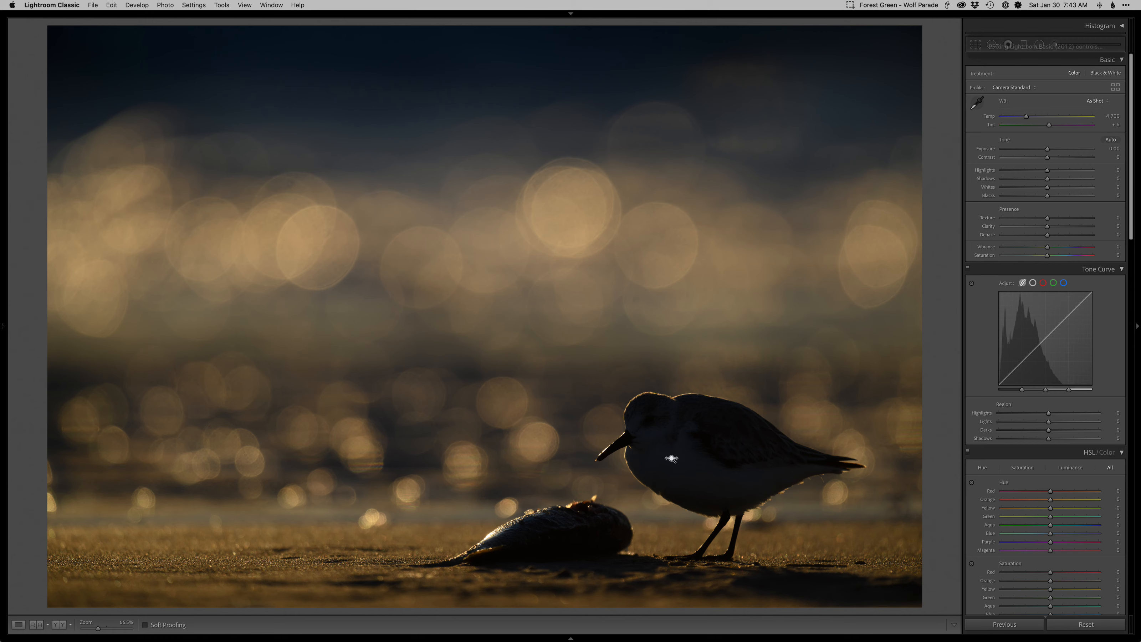
key(shift+=)
key(shift+=)
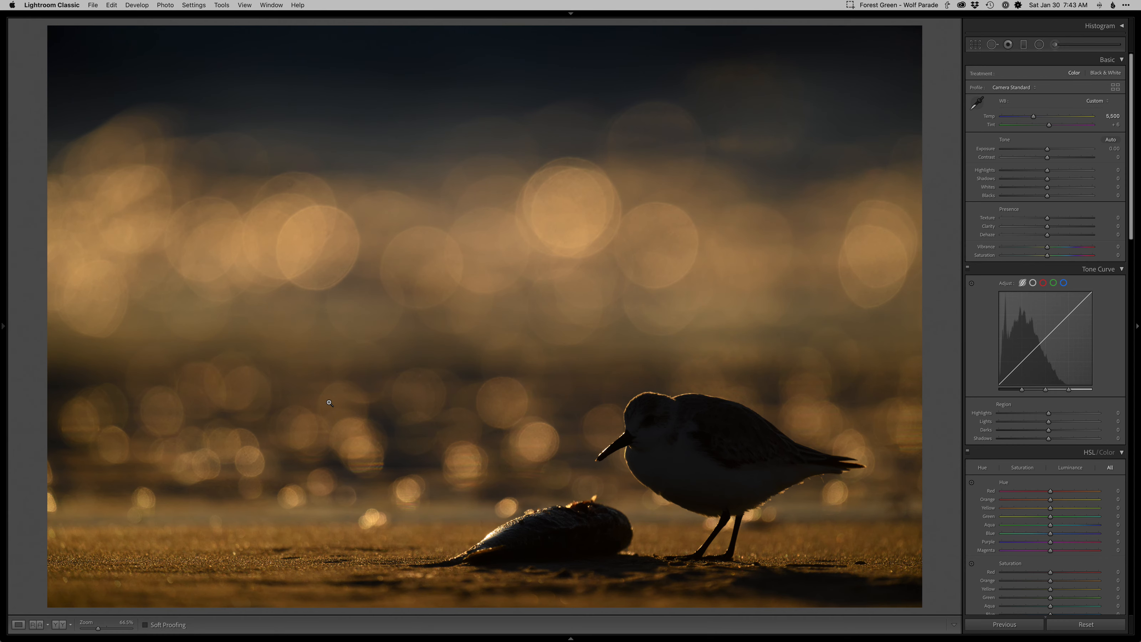
Step: Tighten the crop slightly from the photo's left edge at the original aspect ratio and nudge the framing vertically
key(r)
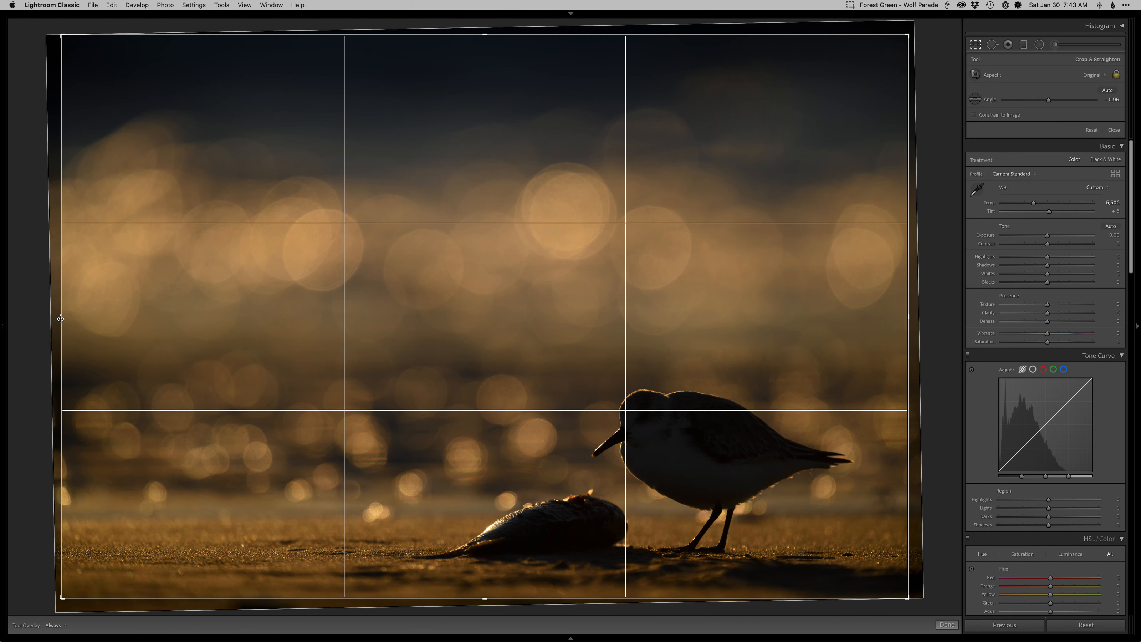
drag(61, 319, 71, 319)
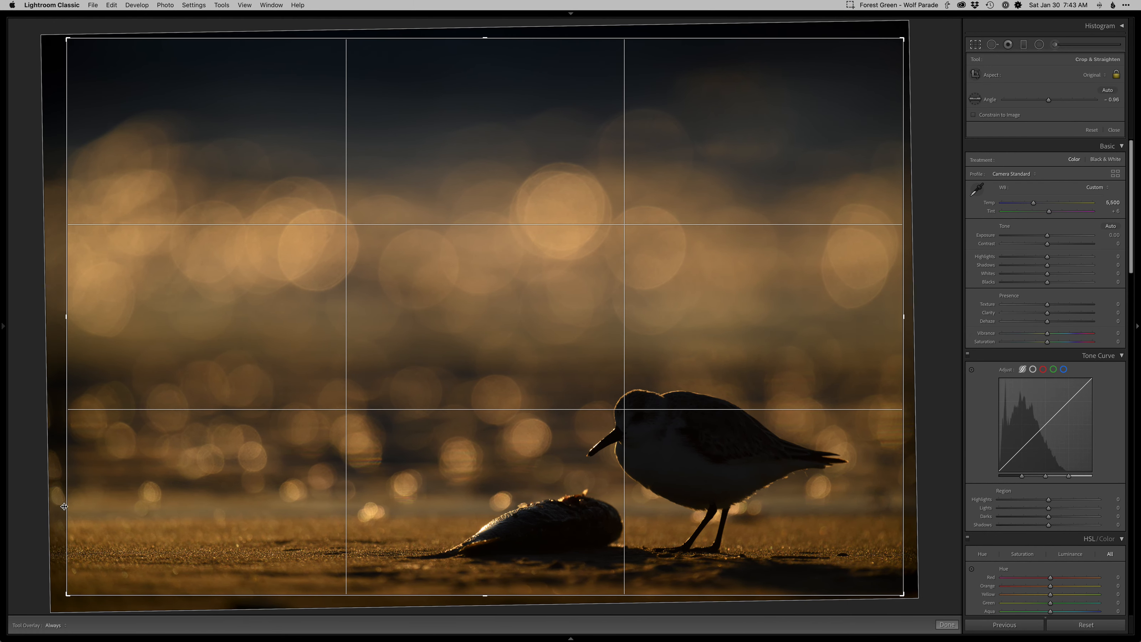
key(r)
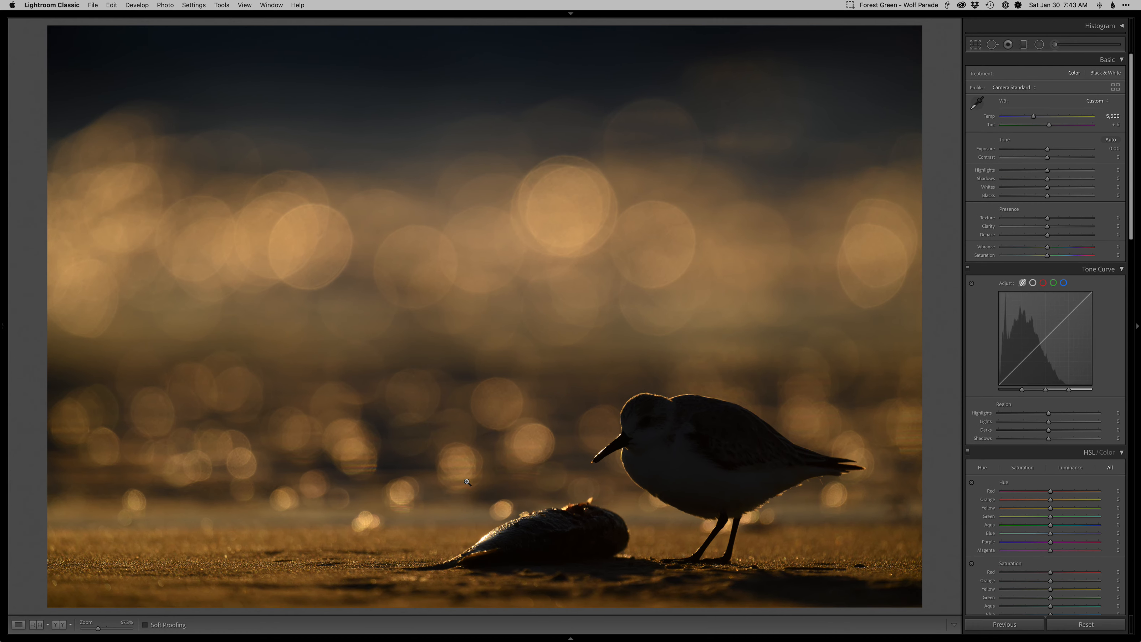
key(r)
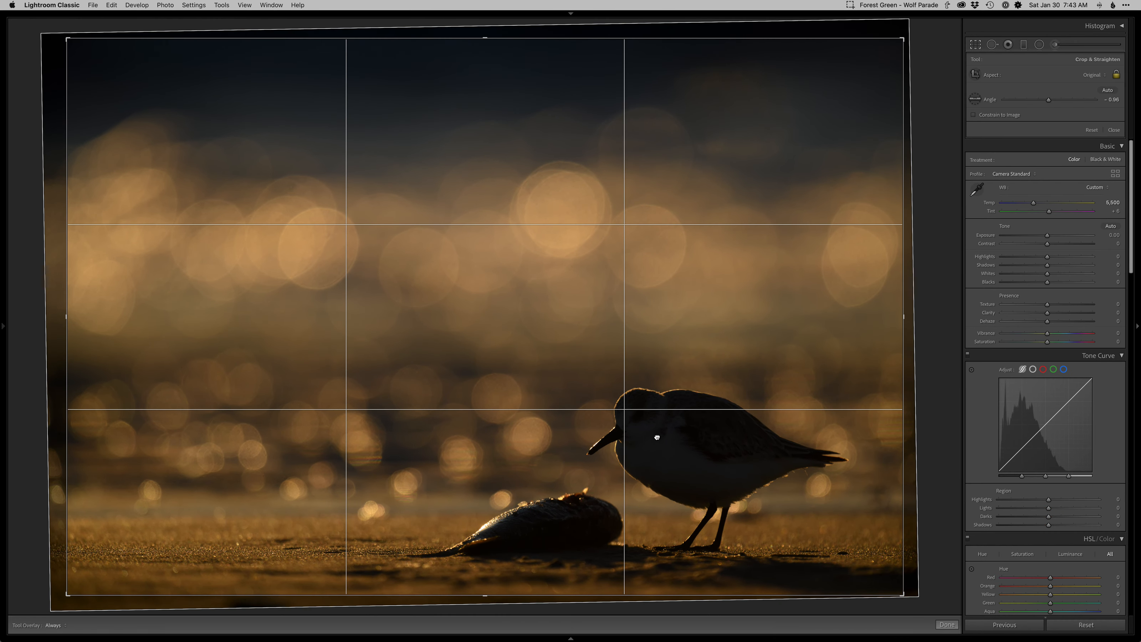
key(r)
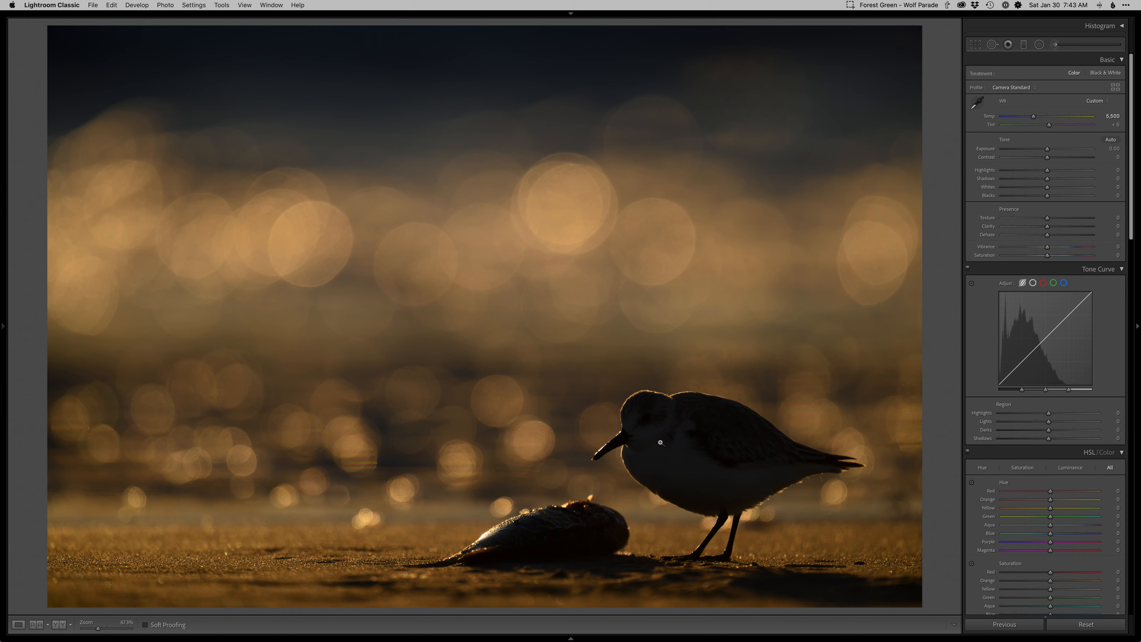
Step: Try darkening the Shadows to -50 to make the bird more of a silhouette
key(shift+minus)
key(shift+minus)
key(shift+minus)
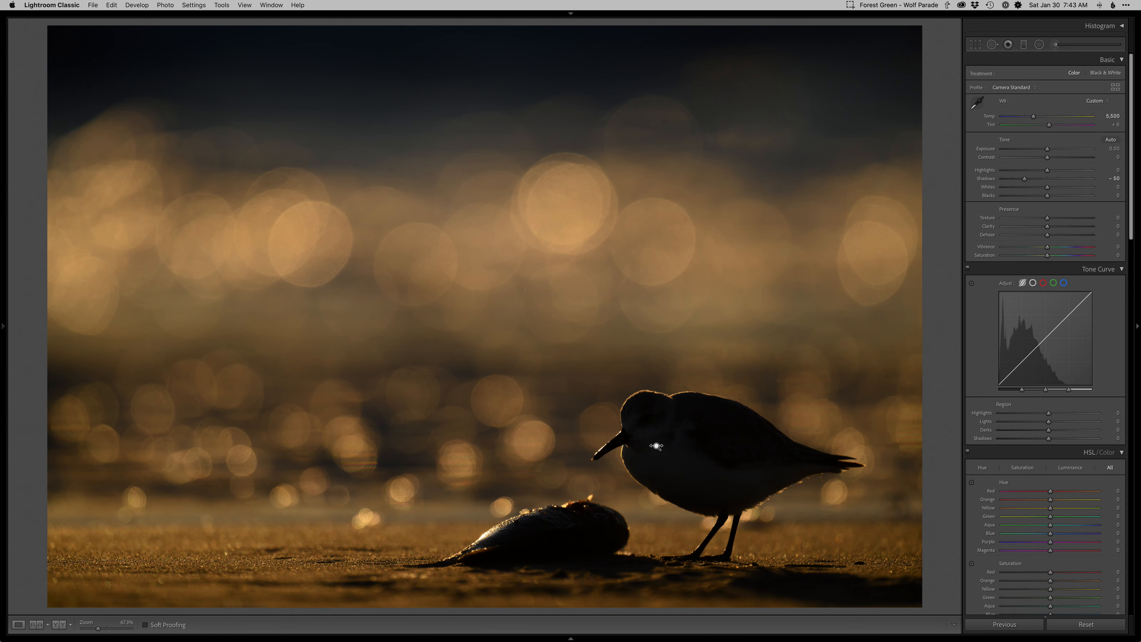
Step: Raise the Shadows to +80 and lower the Blacks to -12
key(shift+equal)
key(shift+equal)
key(shift+equal)
key(shift+equal)
key(shift+equal)
key(shift+equal)
key(shift+equal)
key(shift+equal)
key(shift+equal)
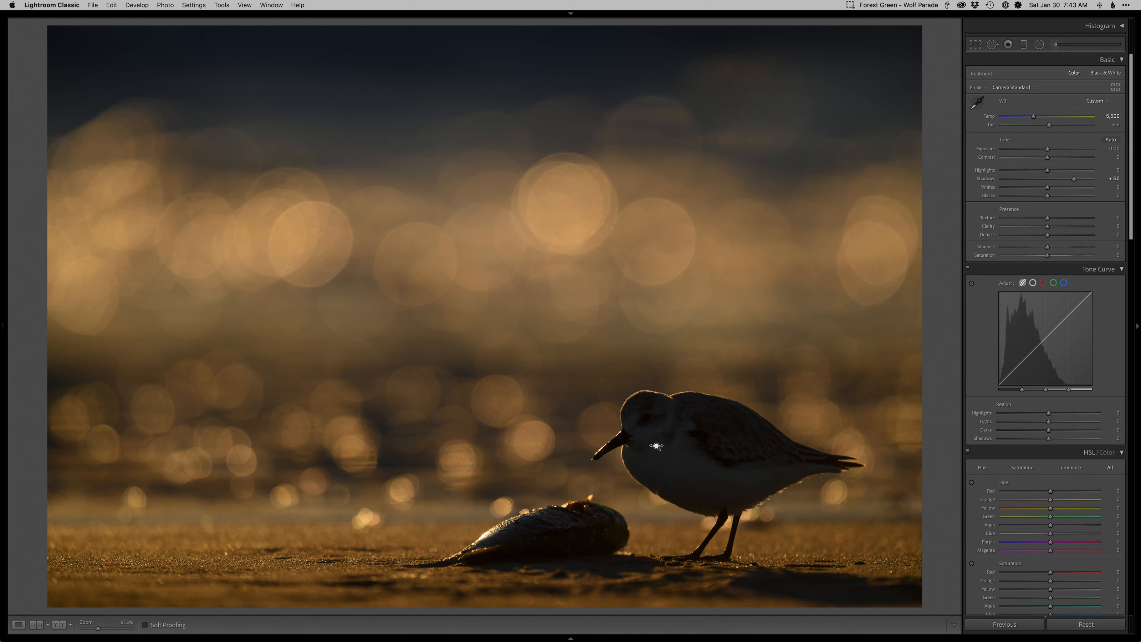
key(shift+equal)
key(period)
key(period)
key(shift+minus)
Step: Add a graduated filter across the dark area at the top of the photo and cool its temperature slightly
key(m)
drag(499, 122, 499, 210)
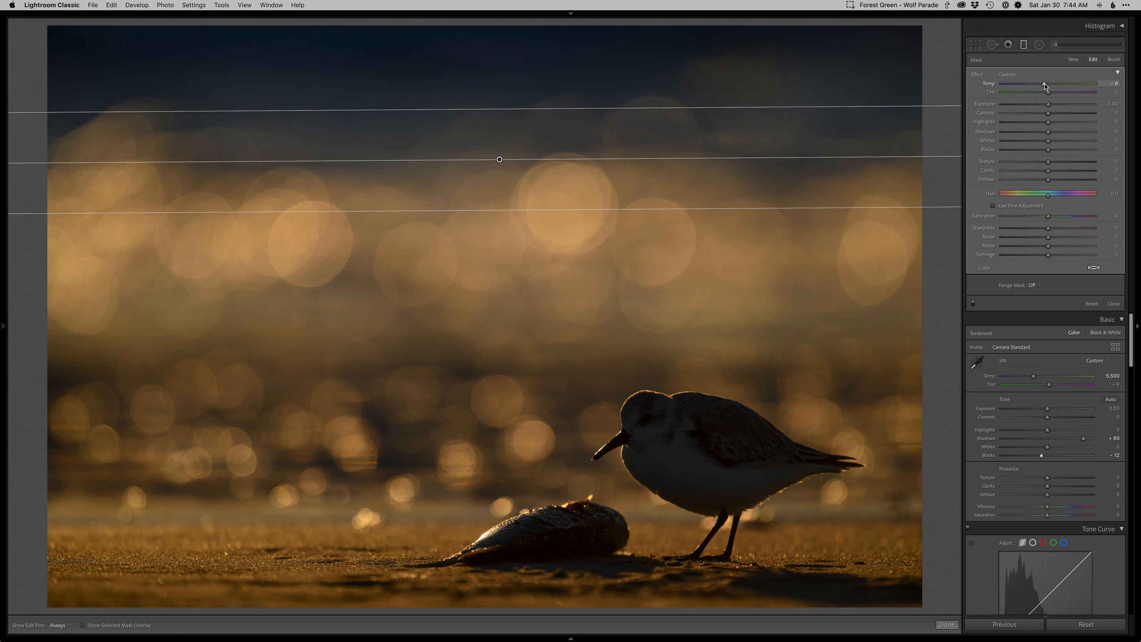
key(m)
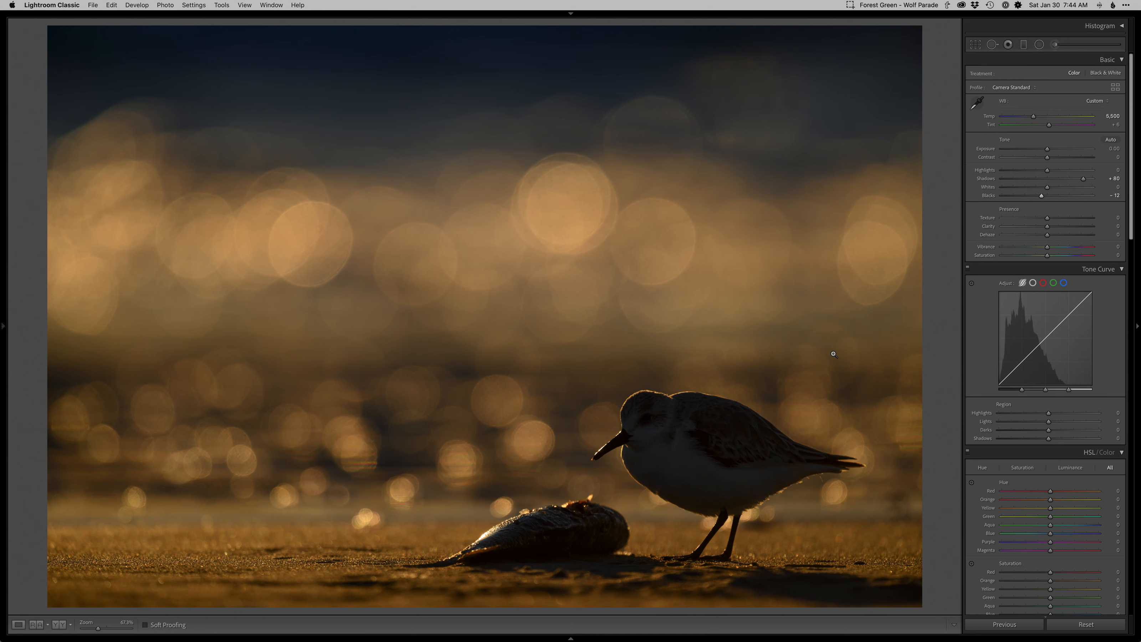
Step: Open the normally exposed photo in Photoshop and return to Lightroom Classic
key(super+e)
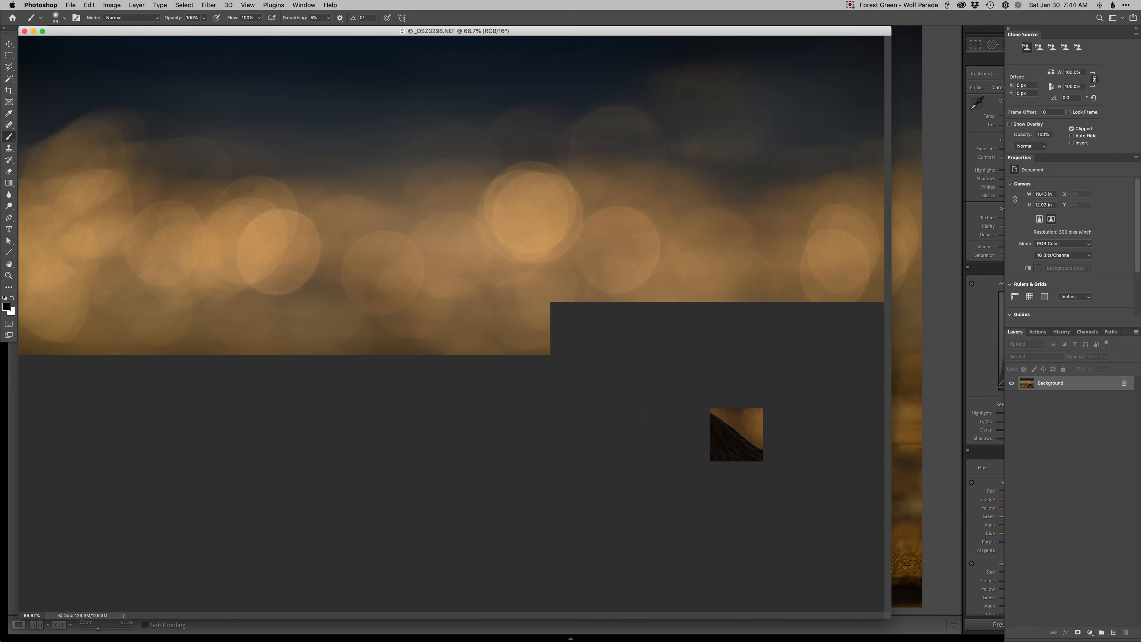
key(super+minus)
click(951, 378)
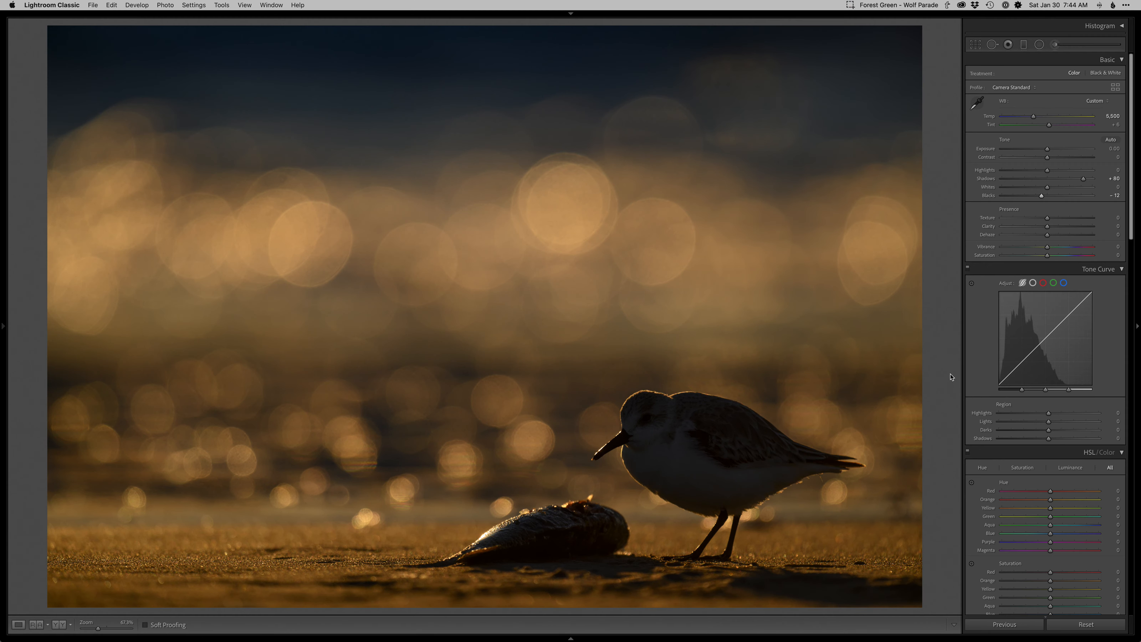
Step: Raise the Exposure to +0.90 and open the brighter version in Photoshop as a second document
click(1055, 150)
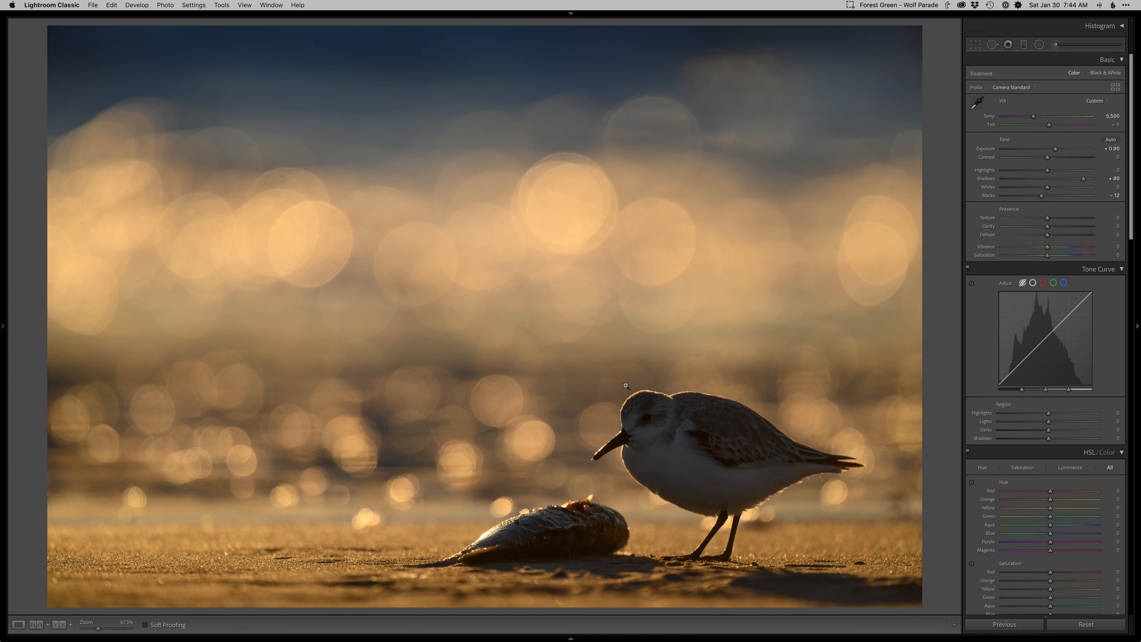
key(super+e)
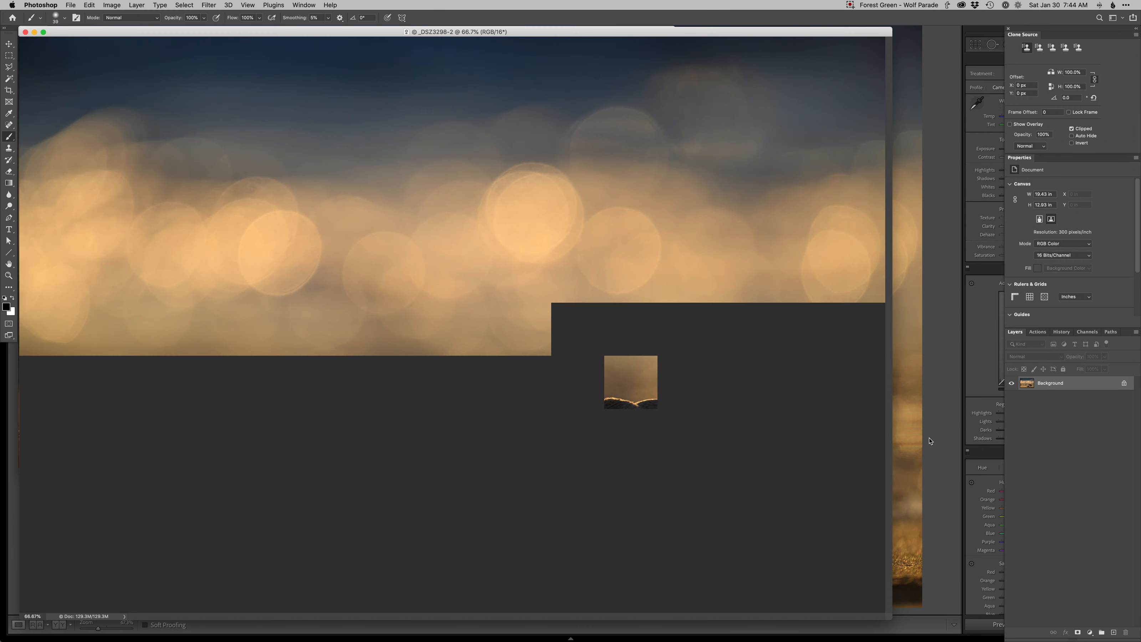
Step: Undo the exposure change in Lightroom Classic and switch back to Photoshop
click(933, 441)
key(super+z)
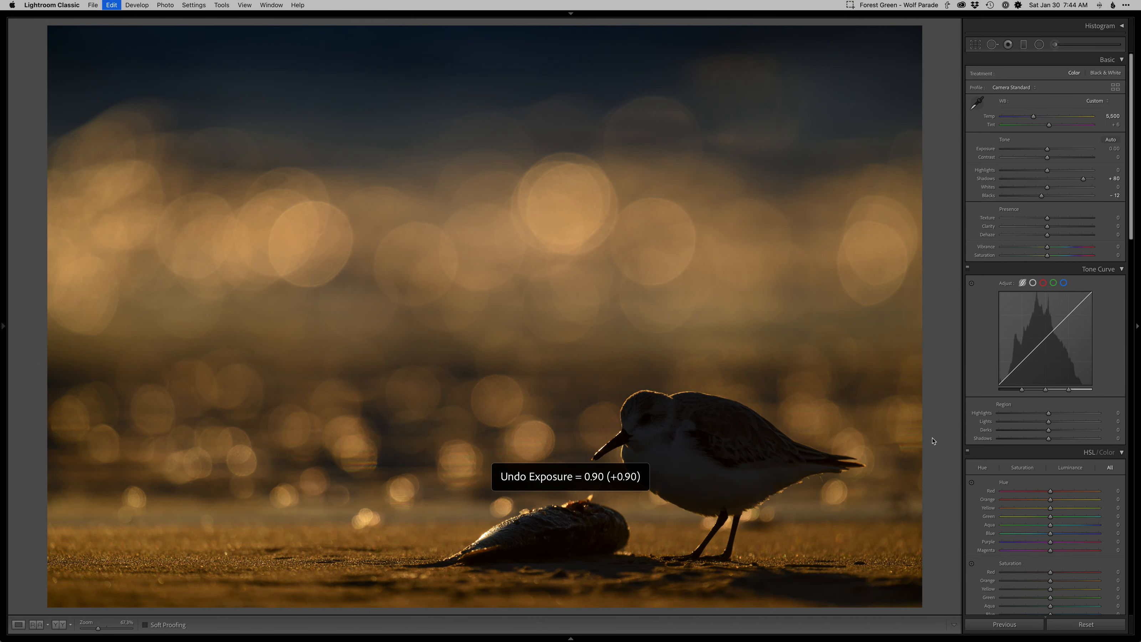
key(super+Tab)
Step: Copy the brighter version onto the darker photo as an aligned layer and close the brighter document
key(v)
drag(521, 36, 618, 79)
drag(395, 450, 629, 485)
click(539, 227)
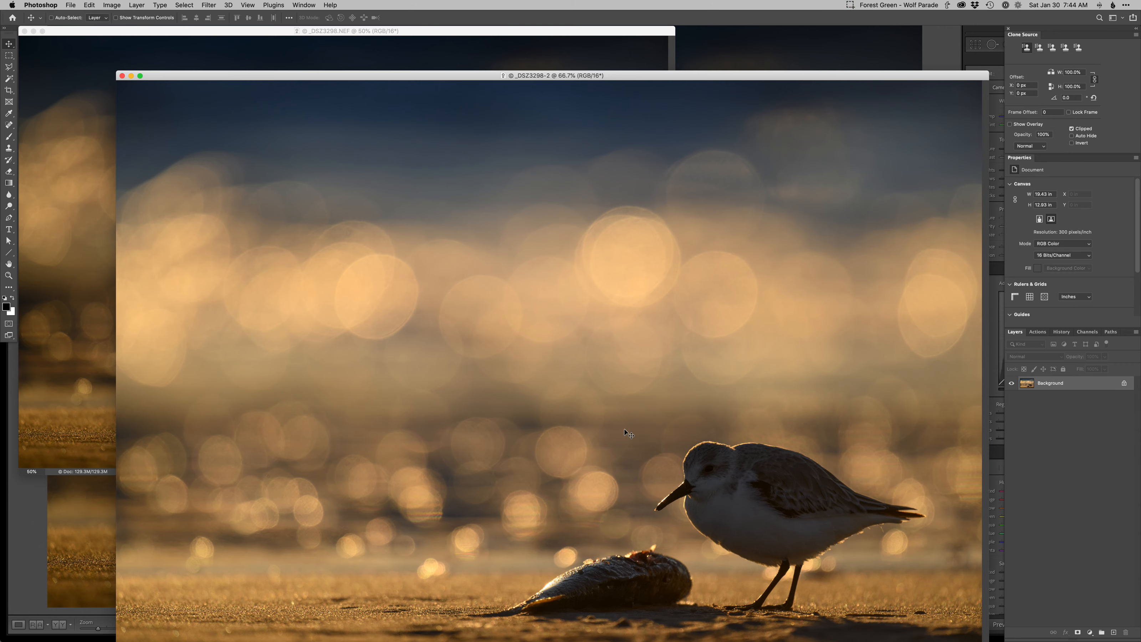
key(super+minus)
drag(586, 76, 791, 166)
drag(736, 224, 532, 108)
click(731, 340)
key(super+w)
Step: Reset the default colours and hide the brighter layer behind a black layer mask
key(d)
key(f)
key(super+alt+m)
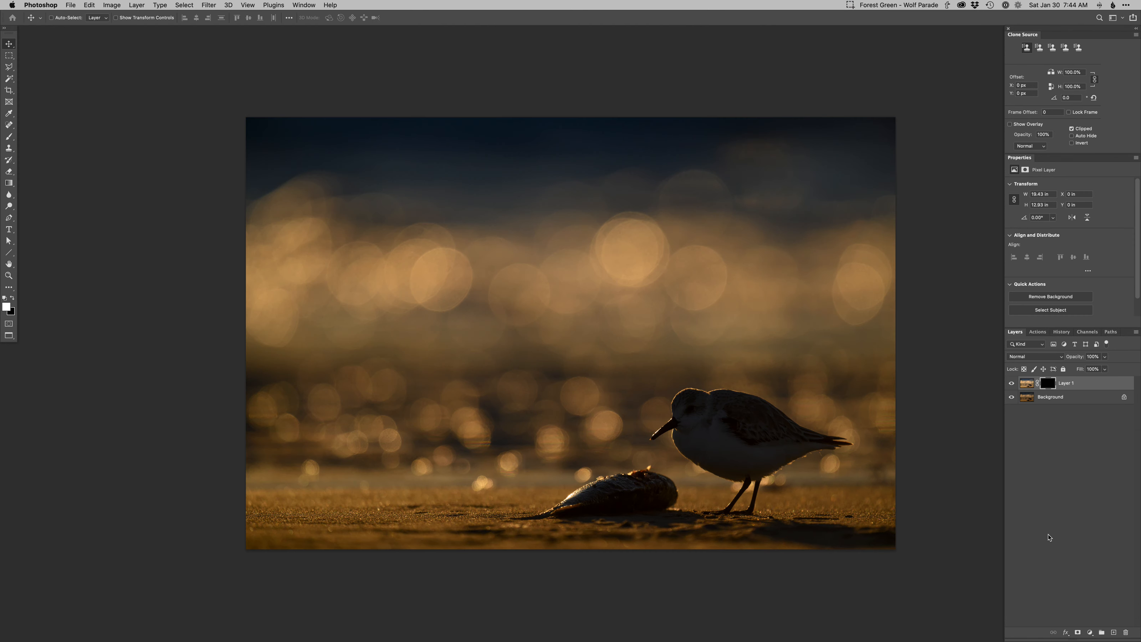
Step: Paint white with a soft brush on the brighter layer's mask over the bird's head
super+click(694, 410)
super+click(700, 422)
key(b)
super+click(693, 418)
right_click(694, 417)
drag(680, 454, 733, 427)
click(1048, 383)
key(x)
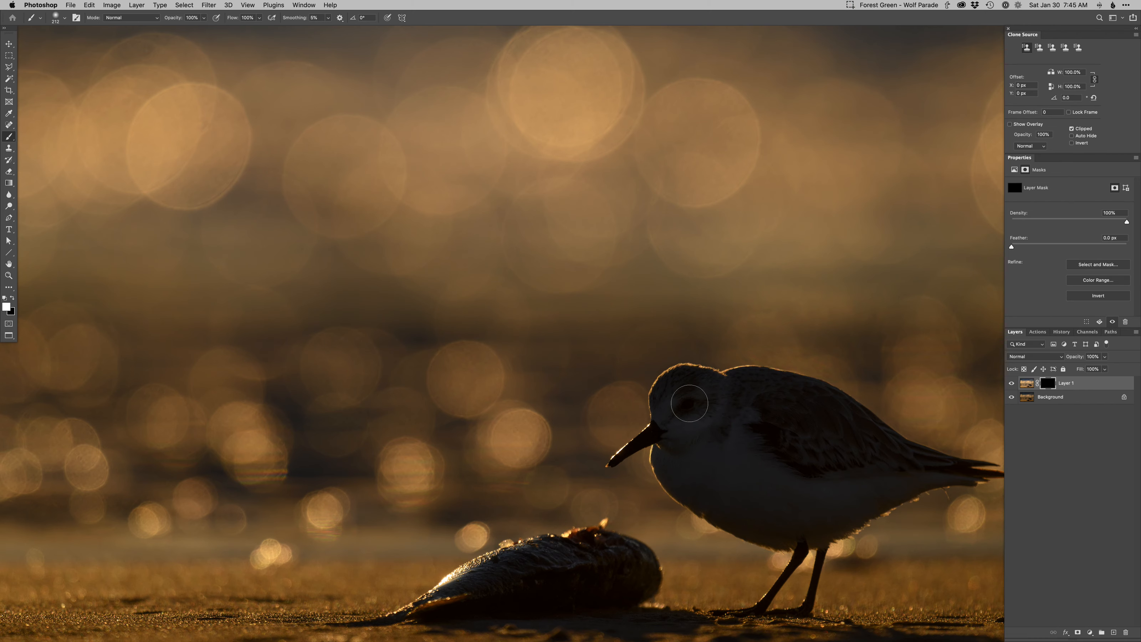
scroll(690, 403, up, 5)
mouse_move(701, 404)
mouse_down()
mouse_move(674, 404)
mouse_move(690, 406)
mouse_up()
Step: Refine the mask around the bird's eye with a small brush, alternating between black and white
key(x)
mouse_move(634, 395)
mouse_down()
mouse_move(692, 400)
mouse_move(670, 391)
mouse_up()
key(x)
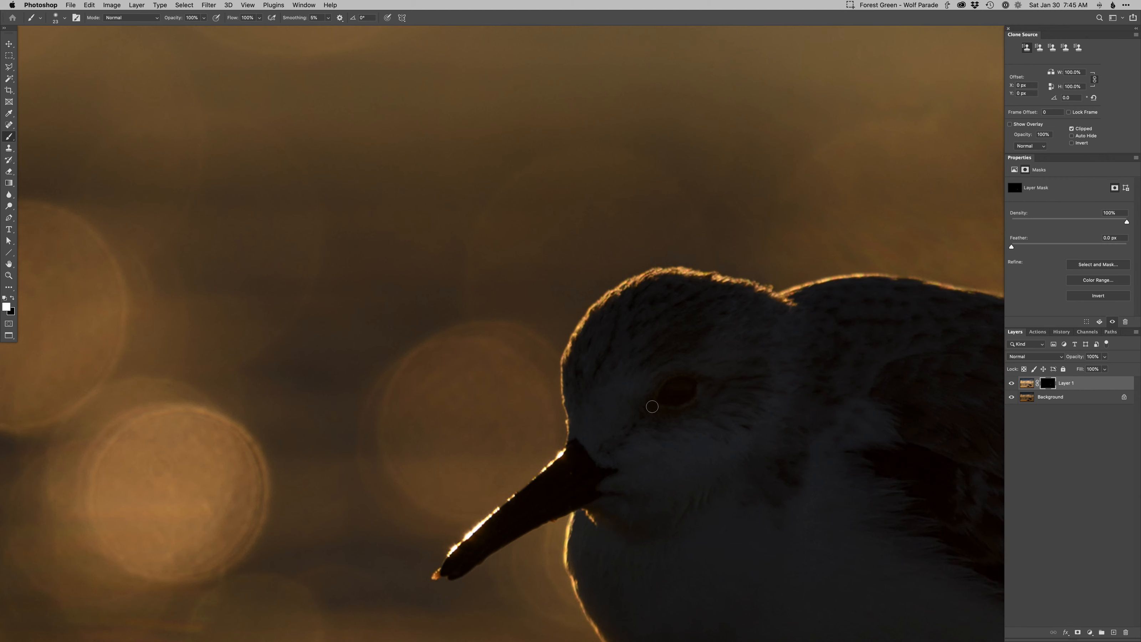
drag(686, 384, 687, 383)
key(x)
key(x)
scroll(687, 394, down, 4)
scroll(669, 428, down, 3)
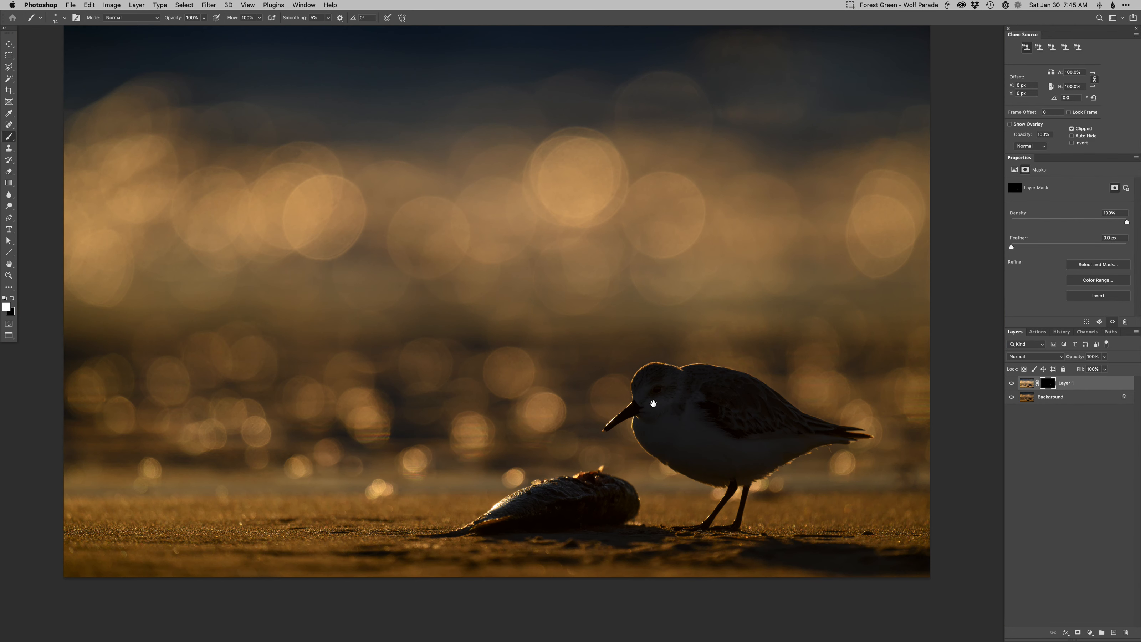
Step: Paint the mask over the bird's breast and body to reveal the brighter exposure there
drag(695, 460, 790, 454)
key(x)
key(x)
mouse_move(726, 454)
mouse_down()
mouse_move(647, 438)
mouse_move(656, 454)
mouse_move(748, 478)
mouse_move(643, 430)
mouse_move(771, 464)
mouse_move(836, 448)
mouse_move(759, 423)
mouse_move(695, 489)
mouse_move(661, 486)
mouse_move(773, 492)
mouse_move(809, 463)
mouse_move(813, 493)
mouse_move(827, 452)
mouse_move(784, 476)
mouse_up()
key(x)
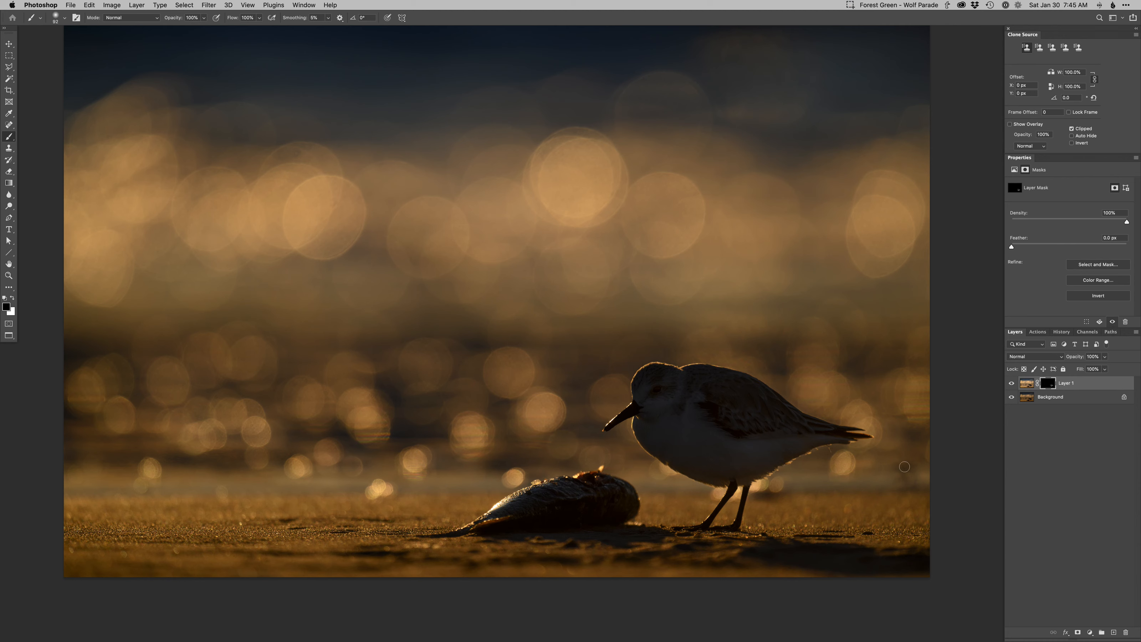
Step: Enlarge the brush, compare the photo with the brighter layer hidden and shown, and flatten the image
key(bracketright)
key(bracketright)
key(bracketright)
key(bracketright)
key(bracketright)
key(bracketright)
click(1011, 383)
click(1012, 383)
key(bracketright)
key(bracketright)
key(bracketright)
key(bracketright)
click(1011, 383)
click(1011, 383)
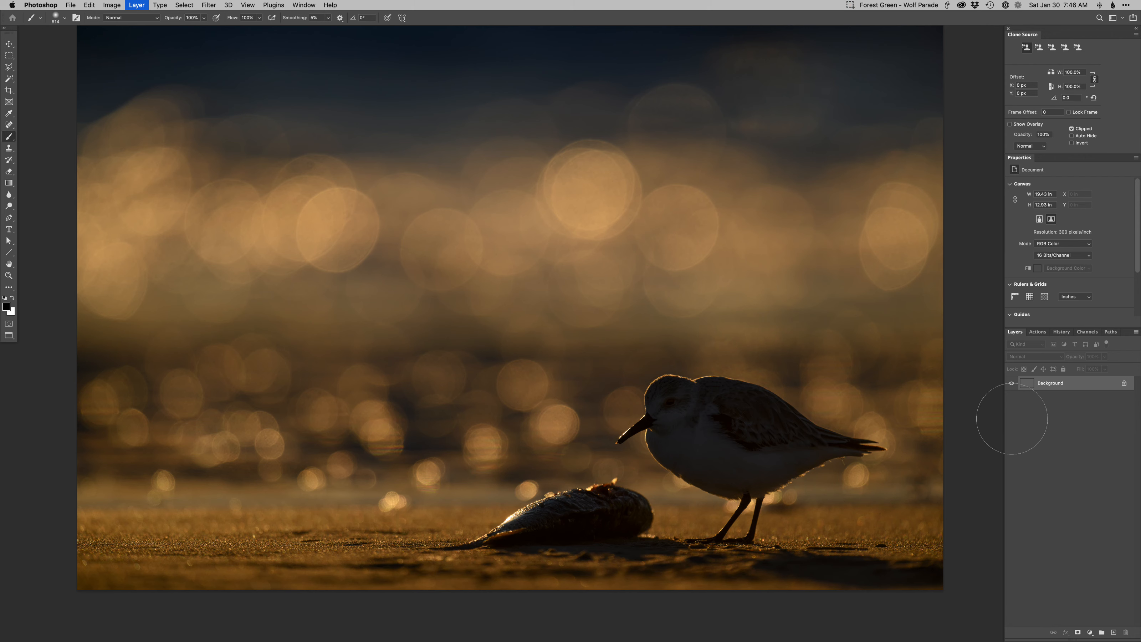
Step: Add a Curves adjustment layer above the photo and edit the highlights of its Blue channel curve
drag(671, 466, 678, 485)
drag(680, 447, 682, 495)
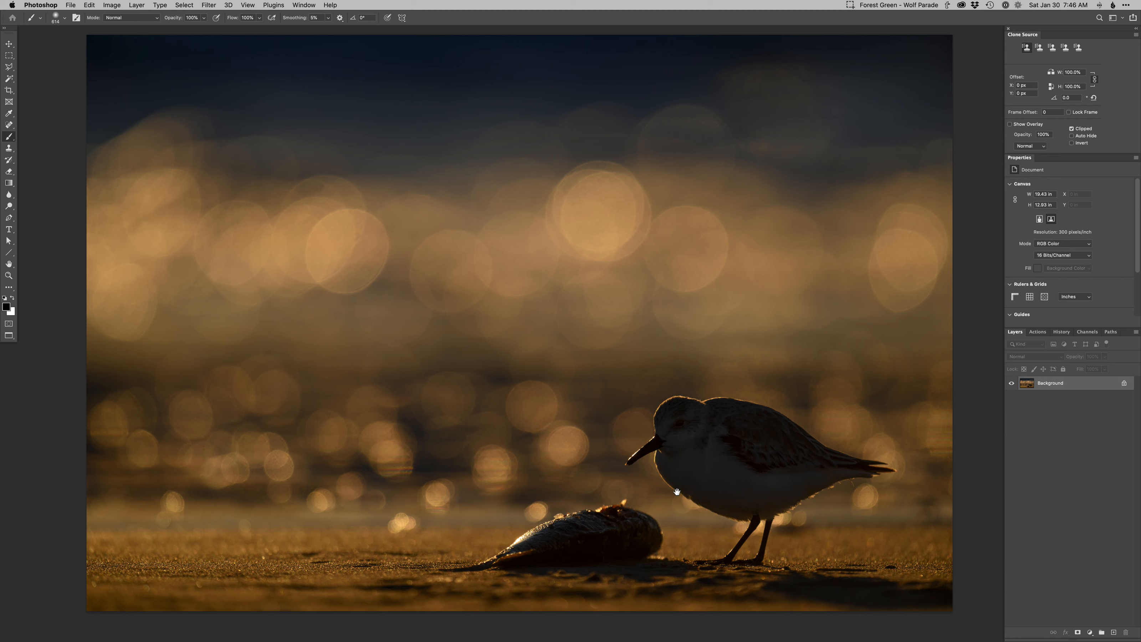
key(super+m)
key(Return)
key(alt+3)
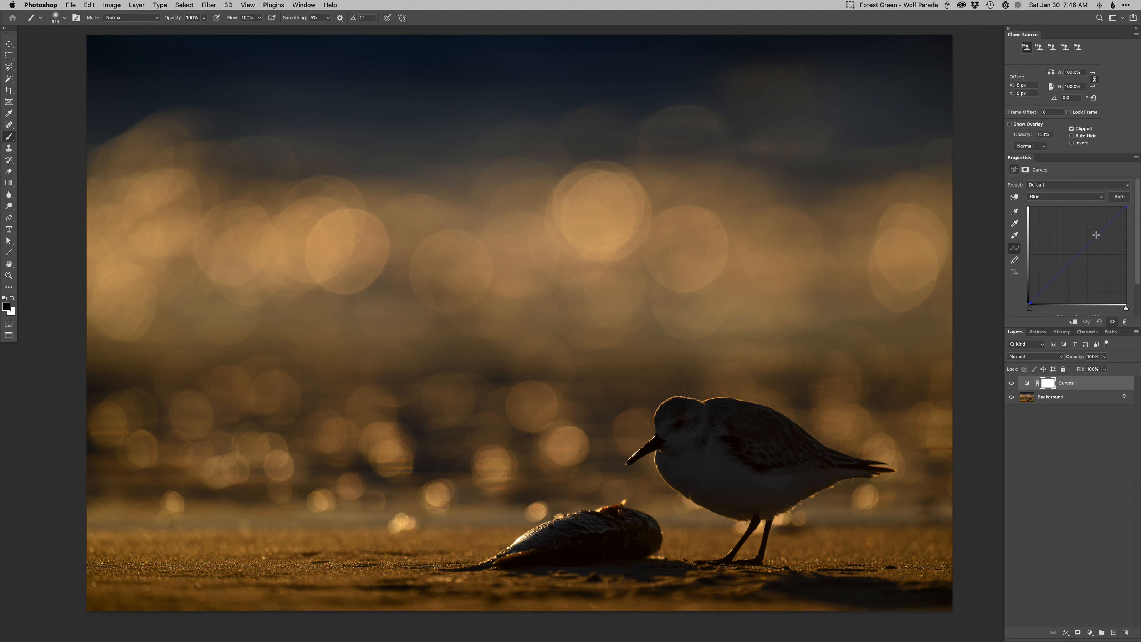
click(1099, 232)
Step: Invert the Curves mask to black and paint white over the bird to limit the adjustment to it
key(ctrl+i)
drag(728, 447, 710, 452)
key(x)
mouse_move(698, 433)
mouse_down()
mouse_move(728, 457)
mouse_move(730, 497)
mouse_move(755, 500)
mouse_move(831, 466)
mouse_up()
key(alt+3)
key(x)
Step: Create a Dodge curves layer with a black mask and paint fine brightening around the bird's eye
key(F2)
scroll(686, 413, up, 5)
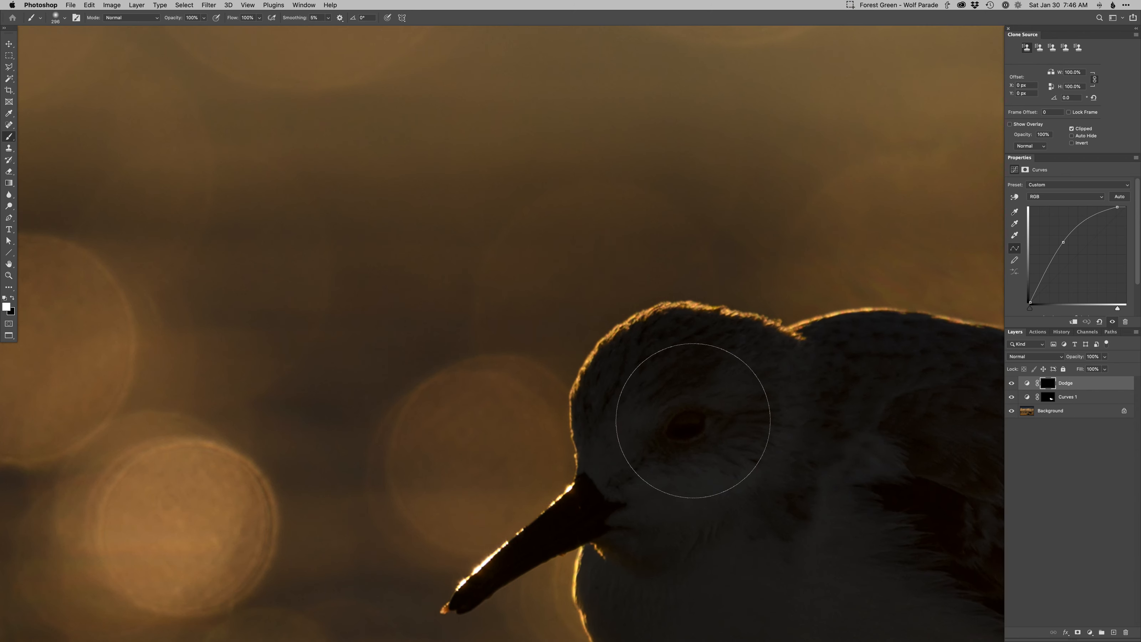
right_click(688, 417)
mouse_move(687, 417)
mouse_down()
mouse_move(682, 425)
mouse_move(707, 420)
mouse_up()
scroll(678, 426, up, 2)
key(x)
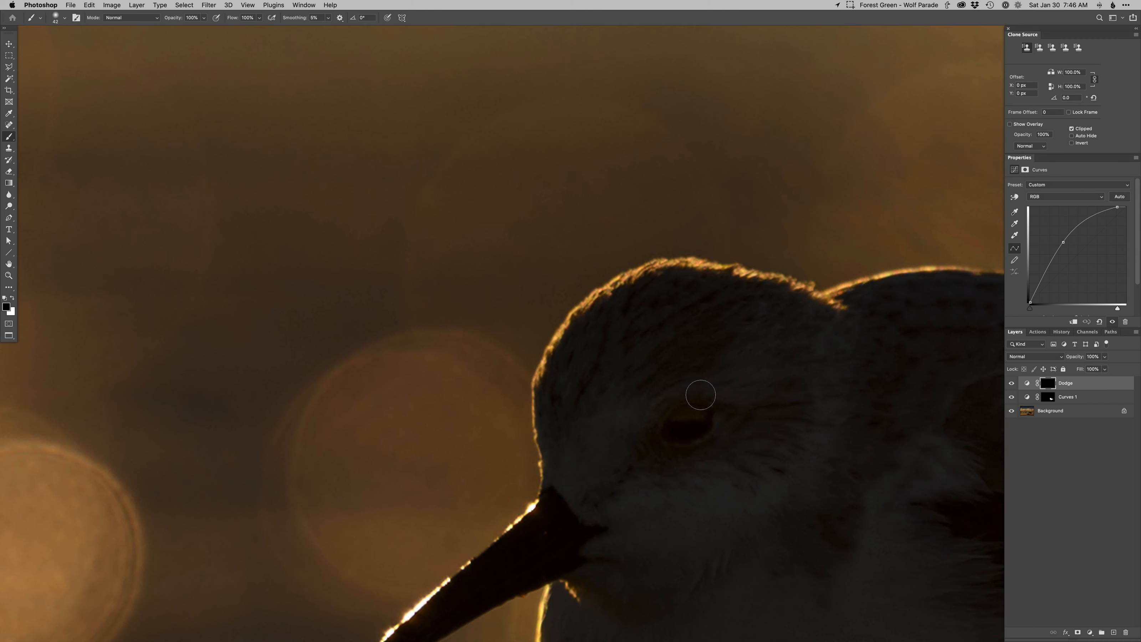
alt+click(702, 437)
alt+click(704, 458)
drag(705, 455, 720, 453)
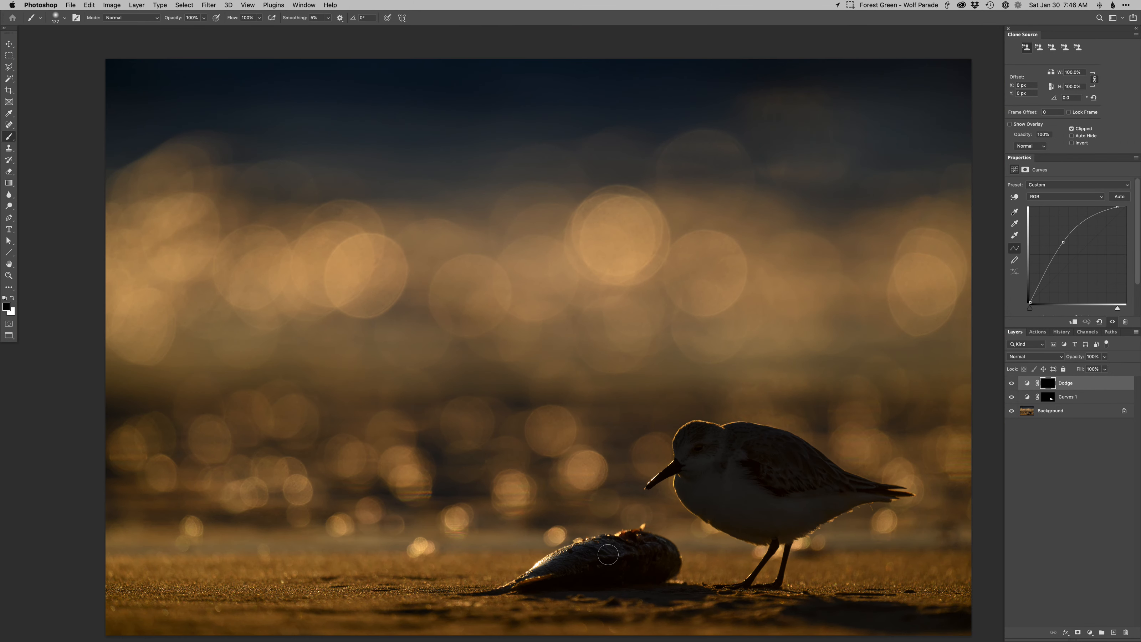
Step: Add another Curves adjustment layer on top and raise the RGB curve's highlights to brighten the photo
scroll(574, 516, down, 3)
scroll(574, 516, right, 3)
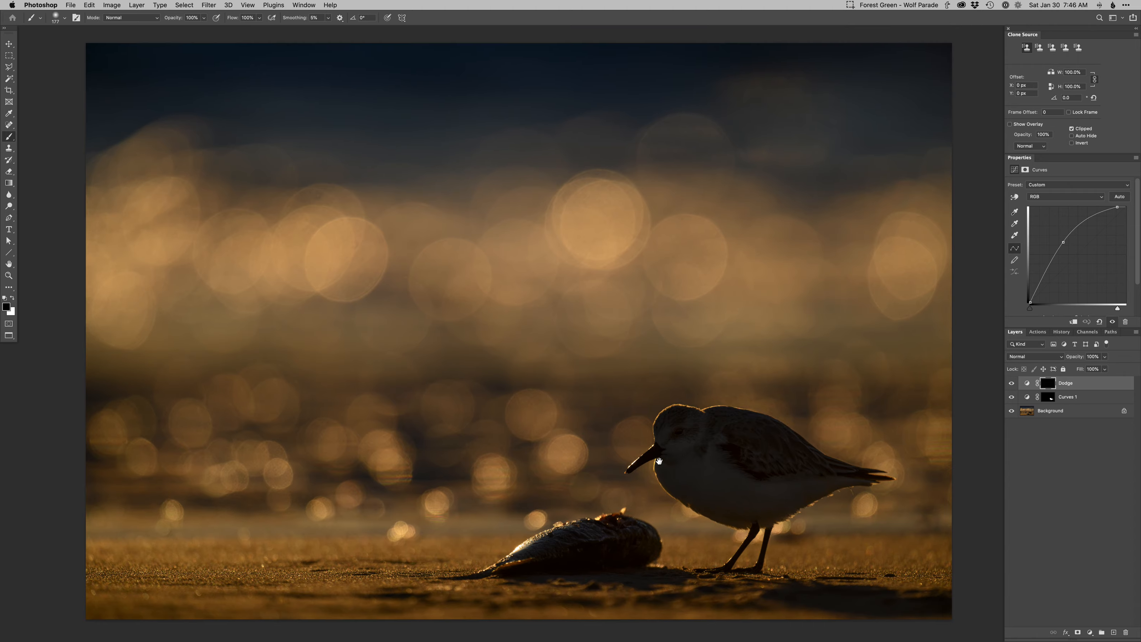
key(super+shift+m)
key(Return)
drag(1102, 227, 1091, 219)
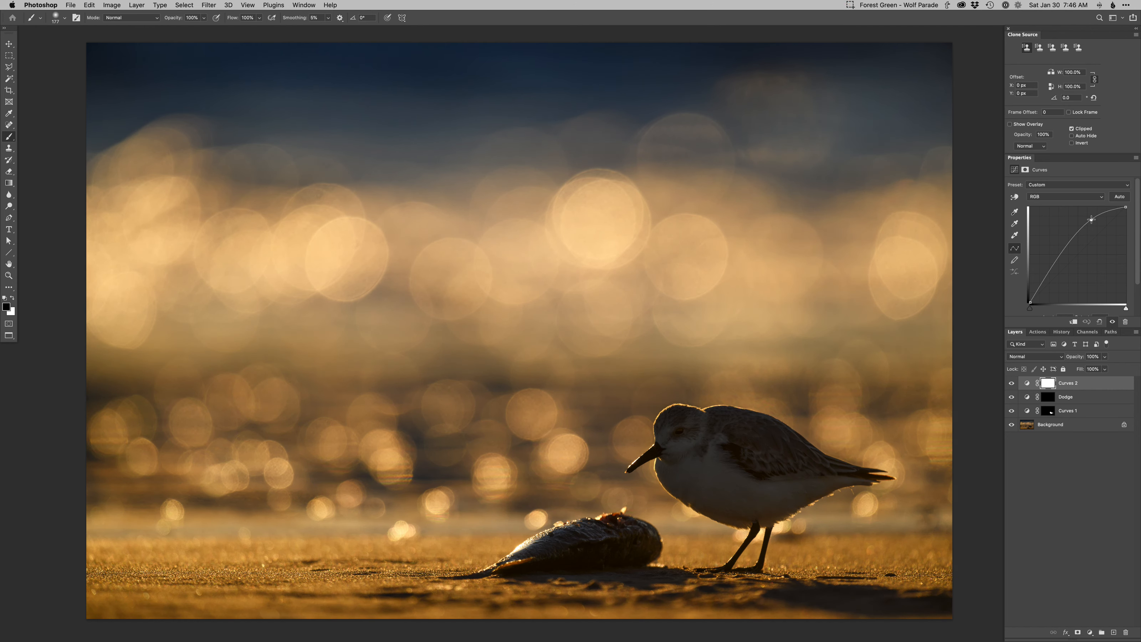
Step: Adjust the highlights of the Blue and Red channel curves on the top Curves layer
key(alt+5)
drag(1104, 227, 1112, 225)
key(alt+3)
click(1113, 219)
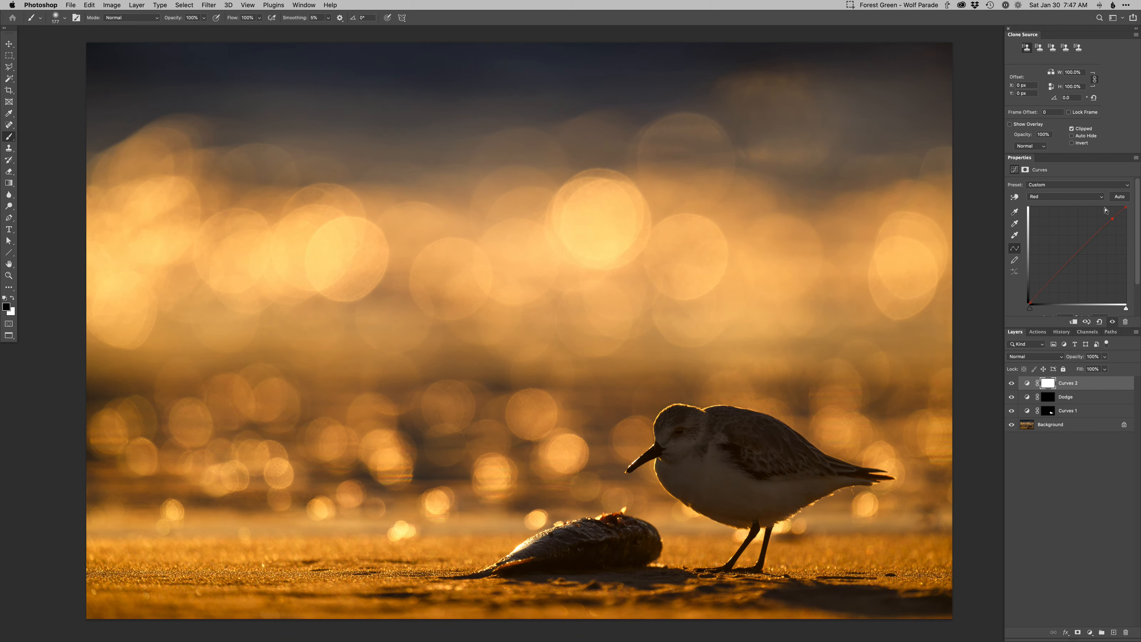
Step: Invert the top Curves layer's mask to black and set a soft round brush to 3 px
key(super+i)
scroll(635, 460, up, 5)
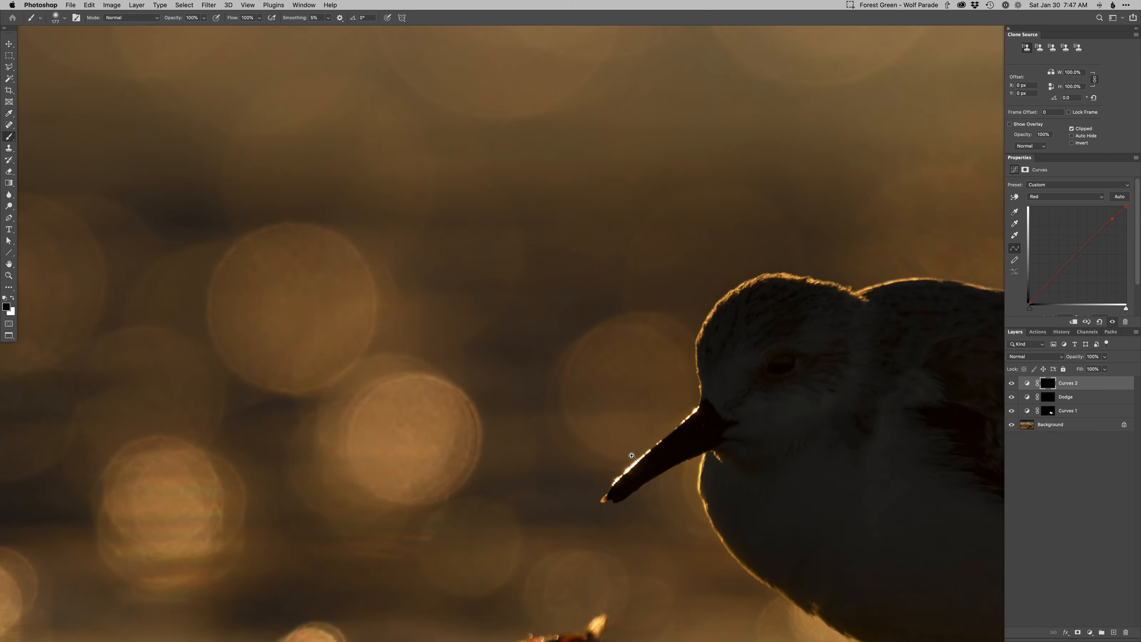
right_click(631, 470)
click(677, 525)
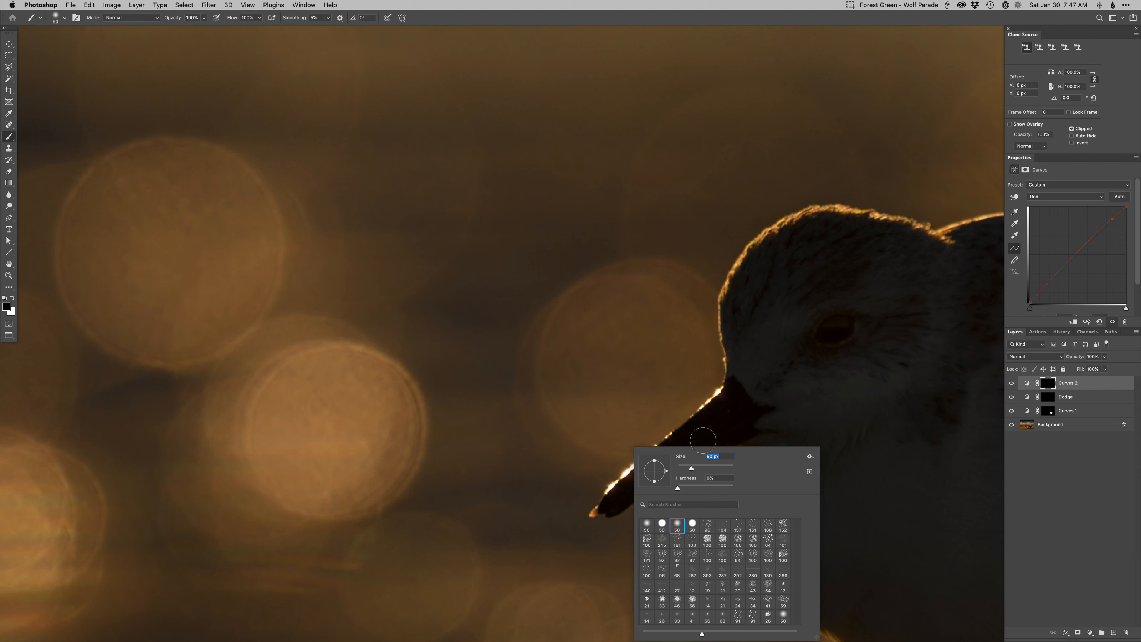
text(2)
key(Return)
right_click(615, 491)
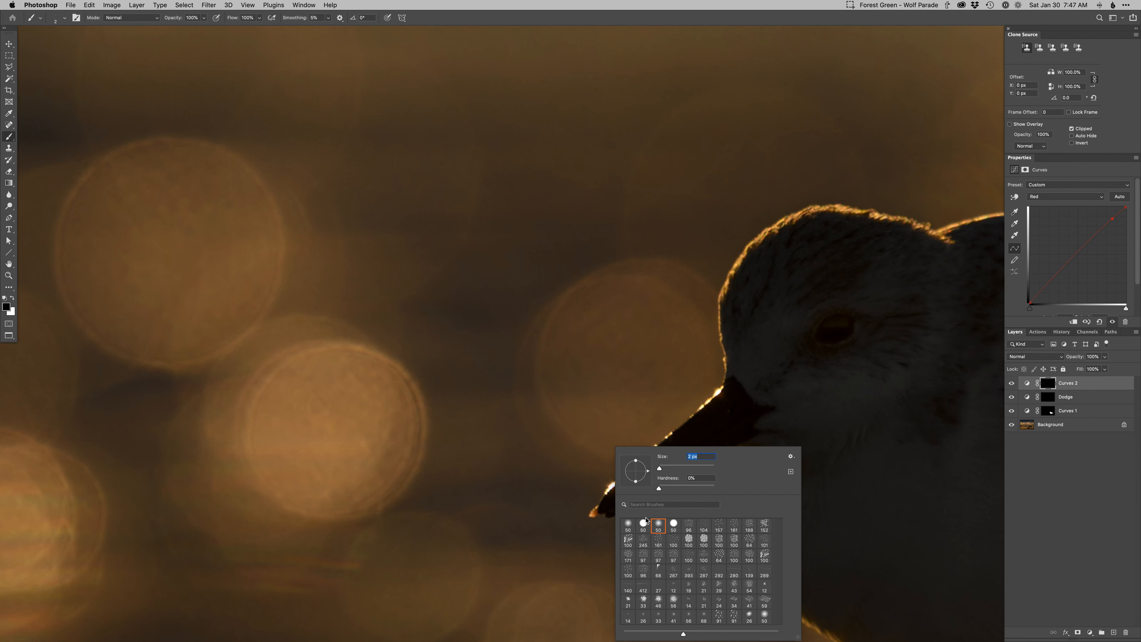
text(3)
key(Return)
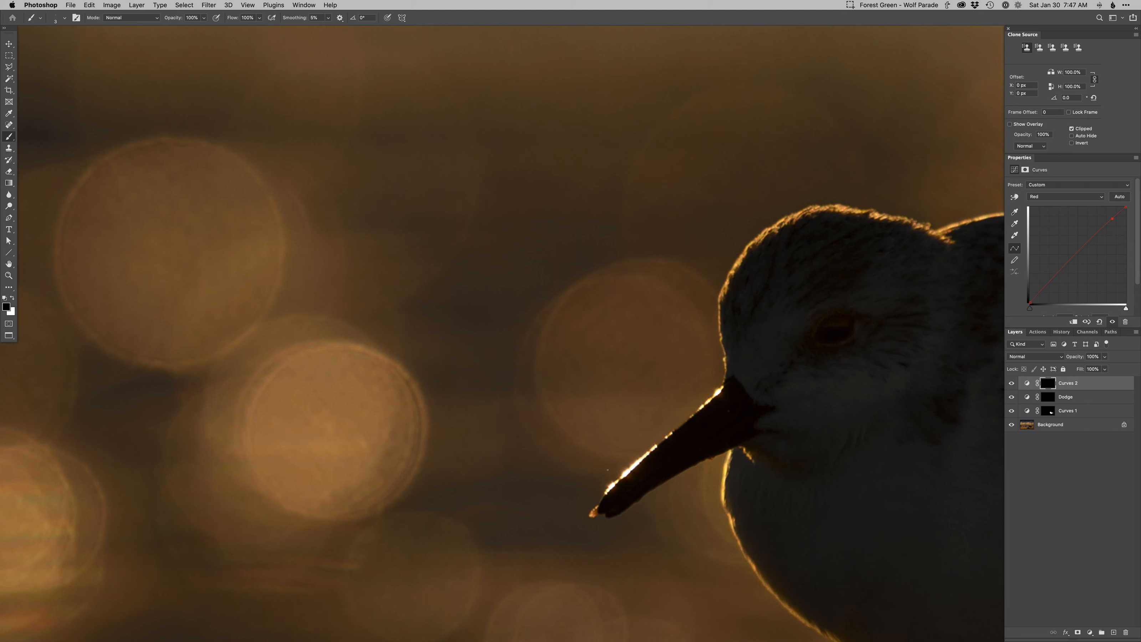
Step: Paint white on the mask along the backlit rim of the bird's beak and head
key(x)
drag(722, 357, 684, 470)
key(alt+5)
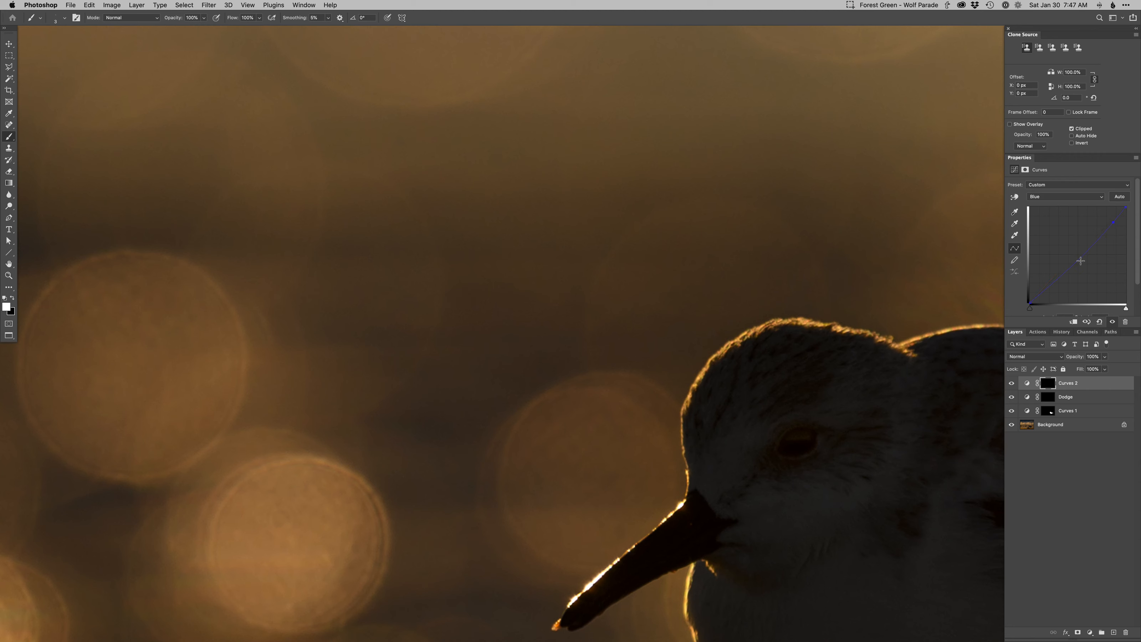
key(alt+3)
key(x)
key(x)
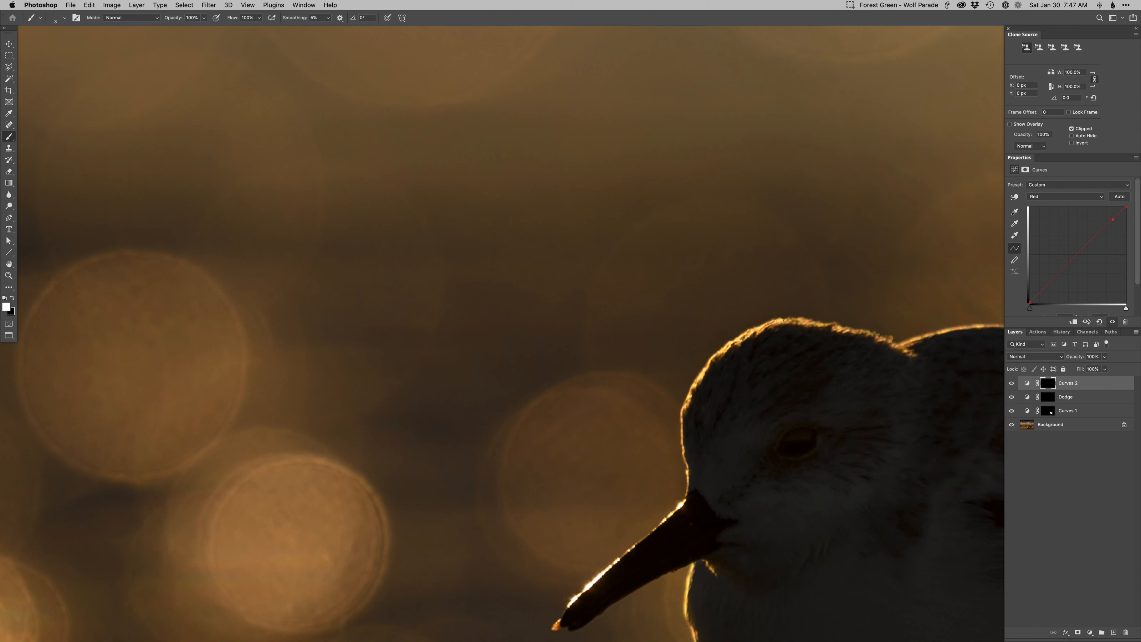
key(x)
key(x)
drag(843, 324, 756, 286)
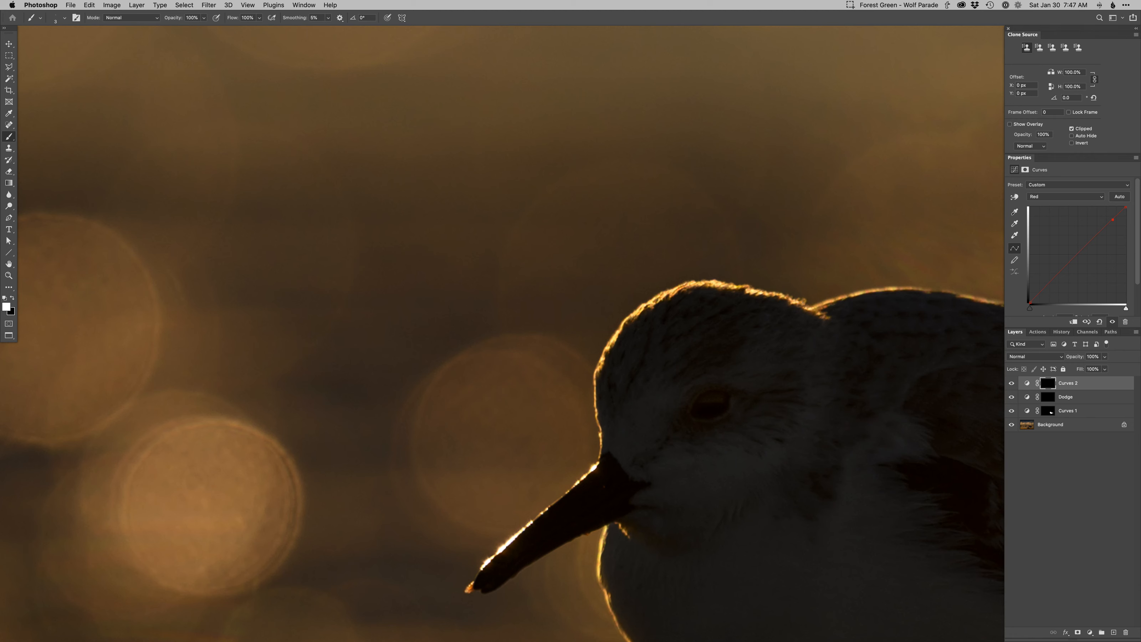
key(x)
key(x)
key(x)
key(x)
Step: Set the brush to 5 px and paint white on the mask along the rim of the bird's back
right_click(830, 312)
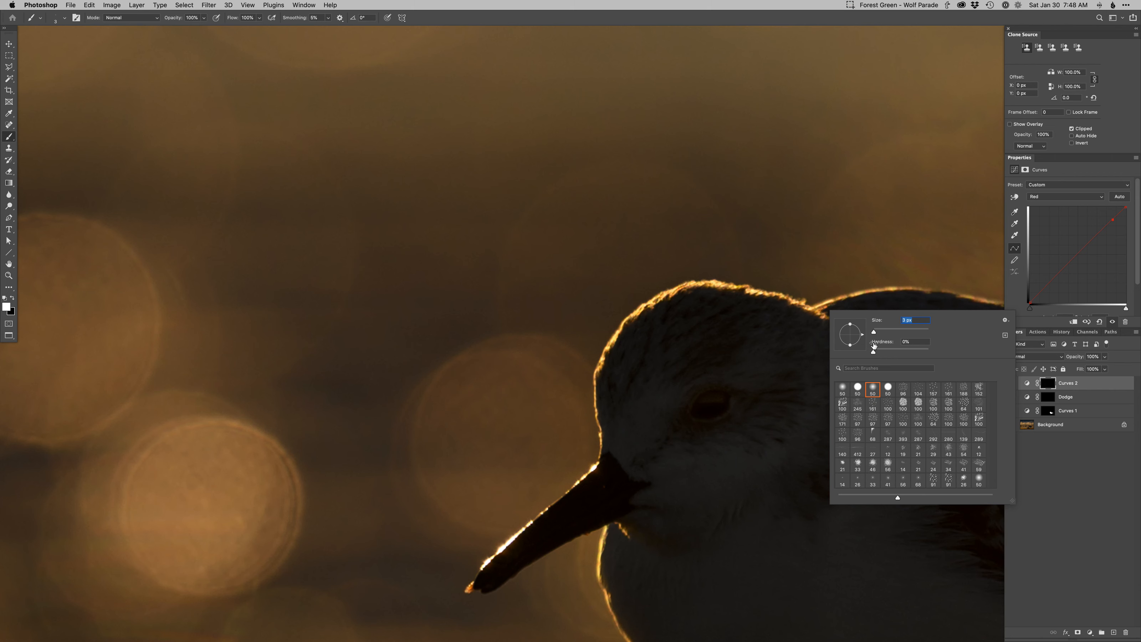
text(5)
key(Return)
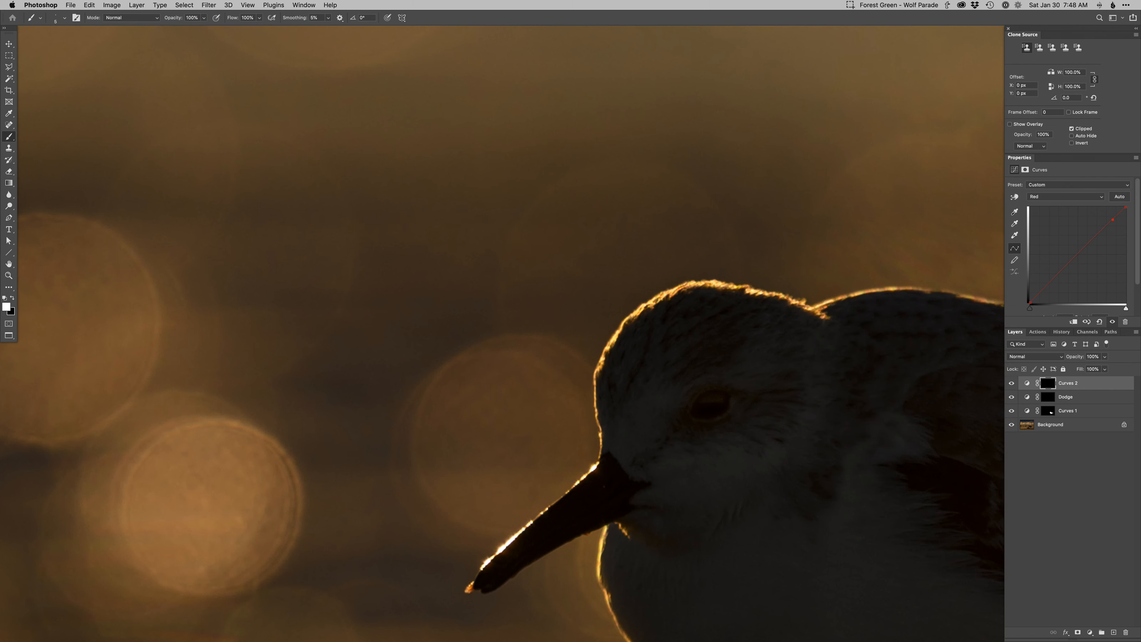
drag(848, 294, 899, 289)
mouse_move(926, 296)
mouse_down()
mouse_move(642, 293)
mouse_move(677, 292)
mouse_up()
key(x)
key(x)
mouse_move(743, 305)
mouse_down()
mouse_move(865, 345)
mouse_move(731, 334)
mouse_move(547, 287)
mouse_up()
shift+click(890, 361)
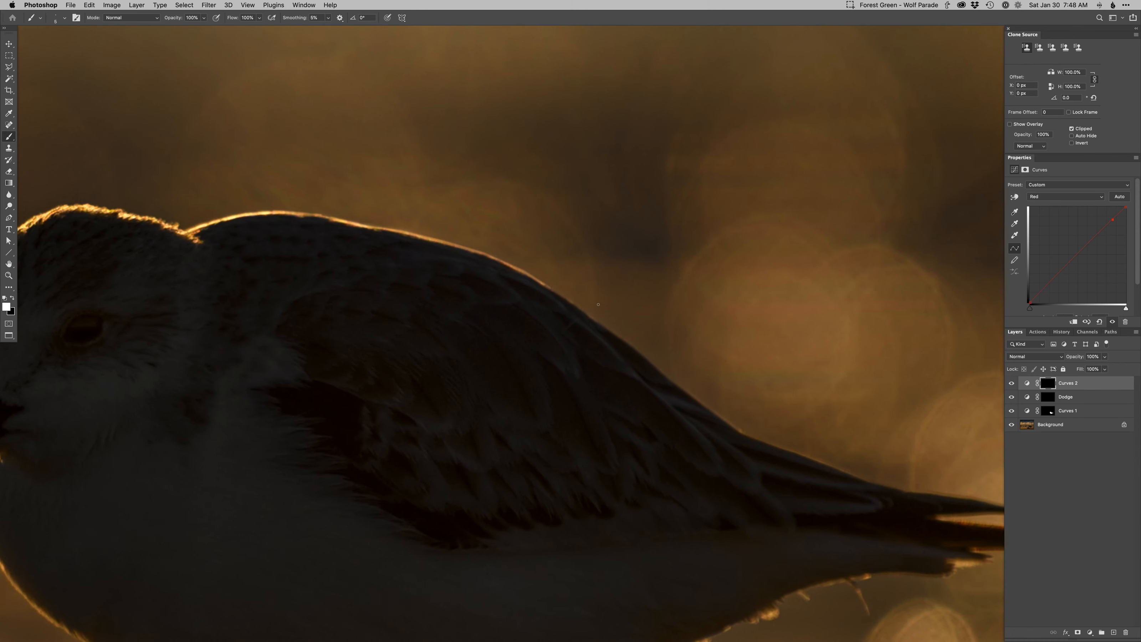
shift+click(596, 320)
shift+click(635, 348)
shift+click(676, 383)
shift+click(712, 409)
Step: Paint connected straight white strokes on the mask along the lower back and the upper tail feather's edge
scroll(629, 382, right, 5)
scroll(630, 382, down, 2)
shift+click(508, 346)
shift+click(536, 361)
shift+click(601, 383)
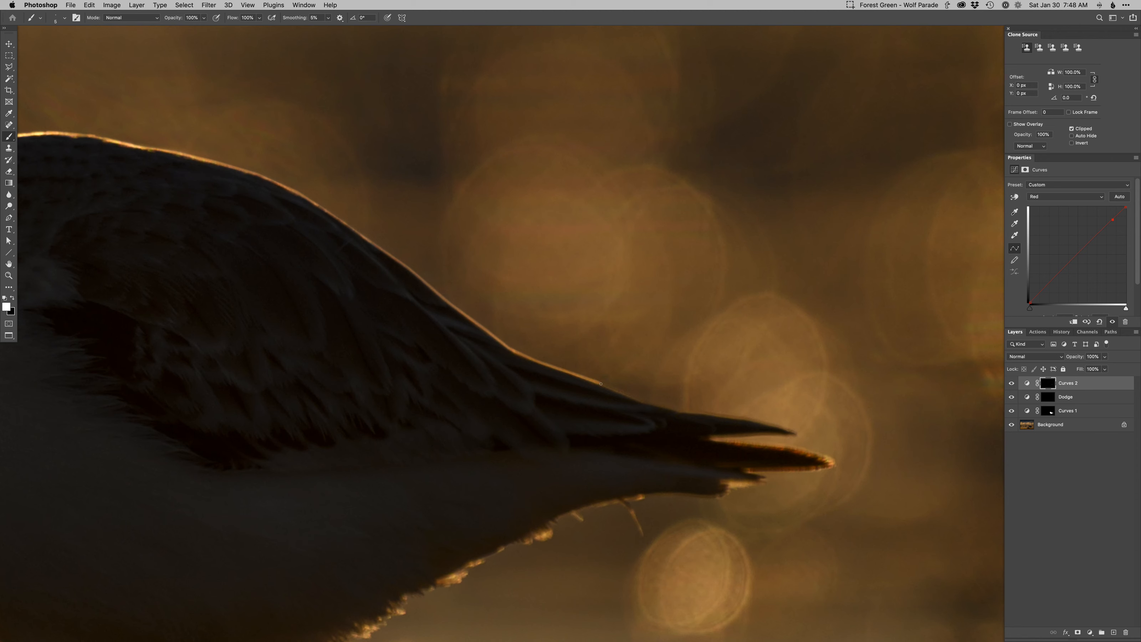
shift+click(641, 402)
shift+click(666, 408)
shift+click(701, 412)
shift+click(784, 425)
shift+click(794, 433)
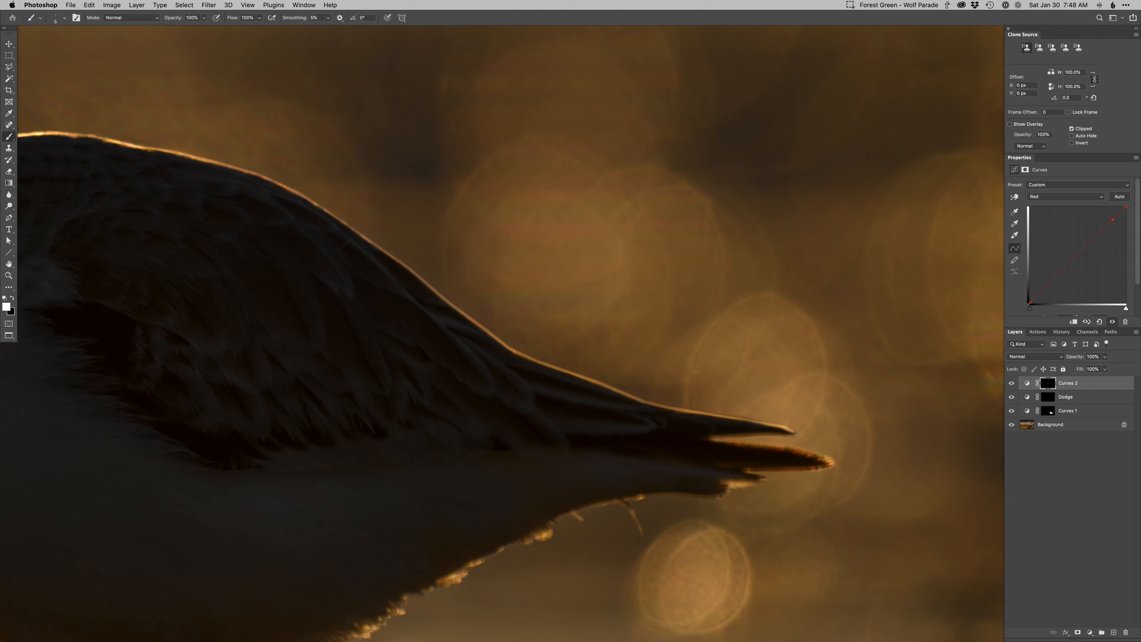
Step: Paint white on the mask along the edge and tip of the lower tail feather
key(x)
drag(812, 418, 875, 269)
key(x)
shift+click(853, 300)
shift+click(882, 307)
shift+click(892, 313)
mouse_move(897, 312)
mouse_down()
mouse_move(824, 322)
mouse_move(868, 322)
mouse_up()
key(r)
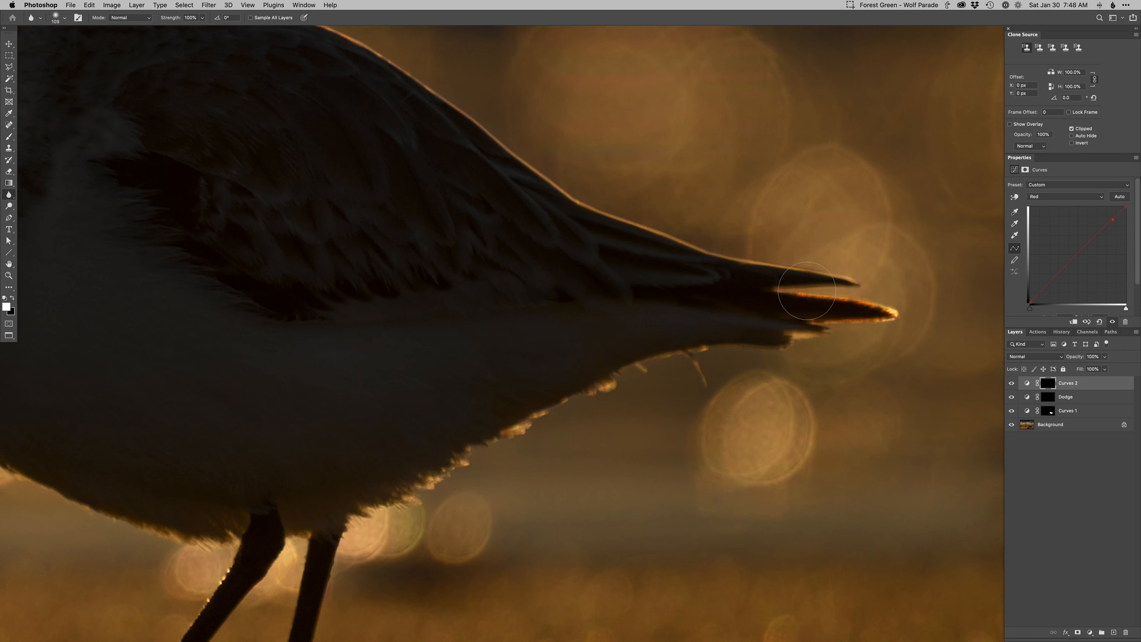
key(b)
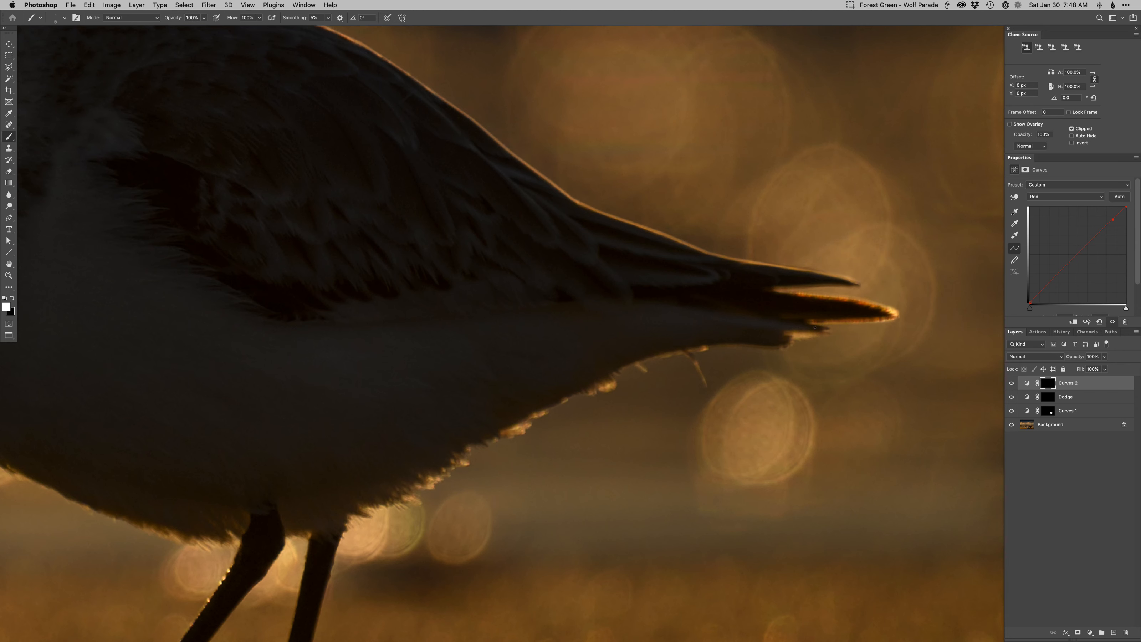
Step: Paint white on the mask over the bright feather tufts beneath the tail and rear belly, and switch to the Blur tool
mouse_move(793, 335)
mouse_down()
mouse_move(738, 346)
mouse_move(636, 362)
mouse_move(662, 354)
mouse_move(673, 354)
mouse_move(565, 395)
mouse_move(509, 435)
mouse_up()
mouse_move(564, 415)
mouse_down()
mouse_move(785, 346)
mouse_move(694, 377)
mouse_move(628, 429)
mouse_move(640, 427)
mouse_up()
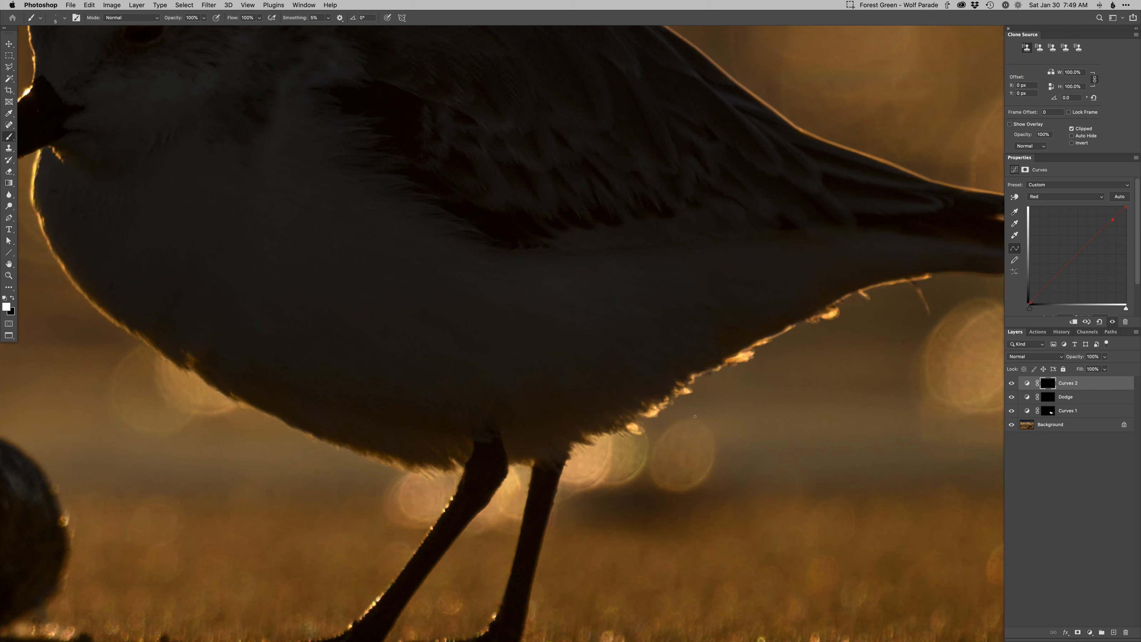
key(r)
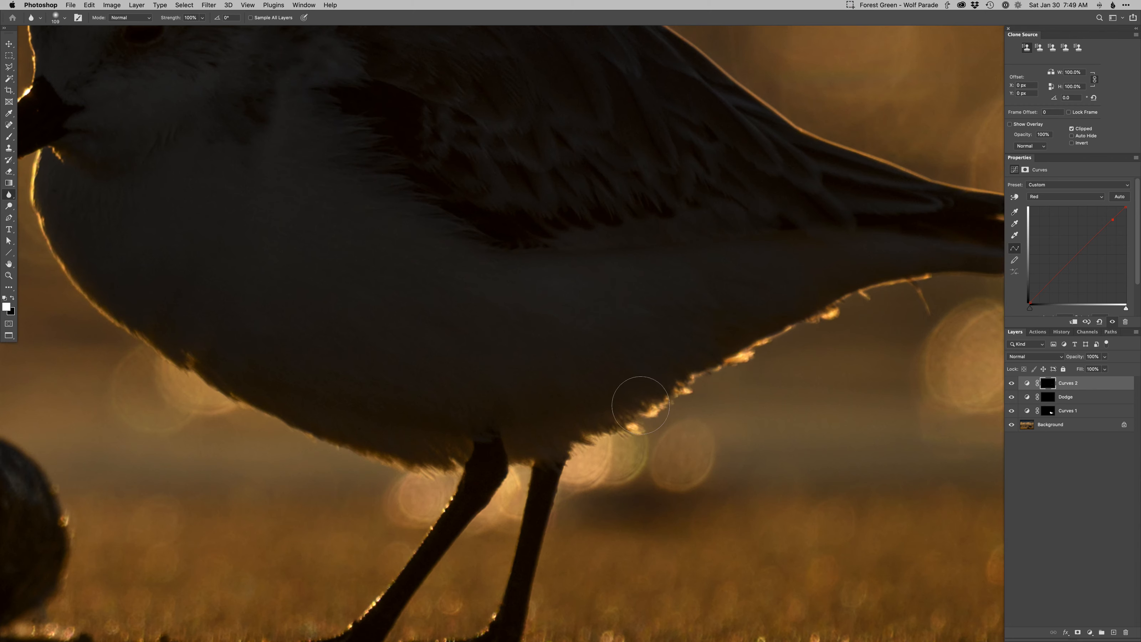
Step: Fade the brightened rim around the tail on the mask with a large soft black brush
key(super+0)
key(b)
right_click(775, 395)
click(792, 470)
mouse_move(746, 454)
mouse_down()
mouse_move(792, 452)
mouse_move(780, 450)
mouse_up()
key(x)
scroll(757, 357, right, 10)
scroll(756, 357, up, 3)
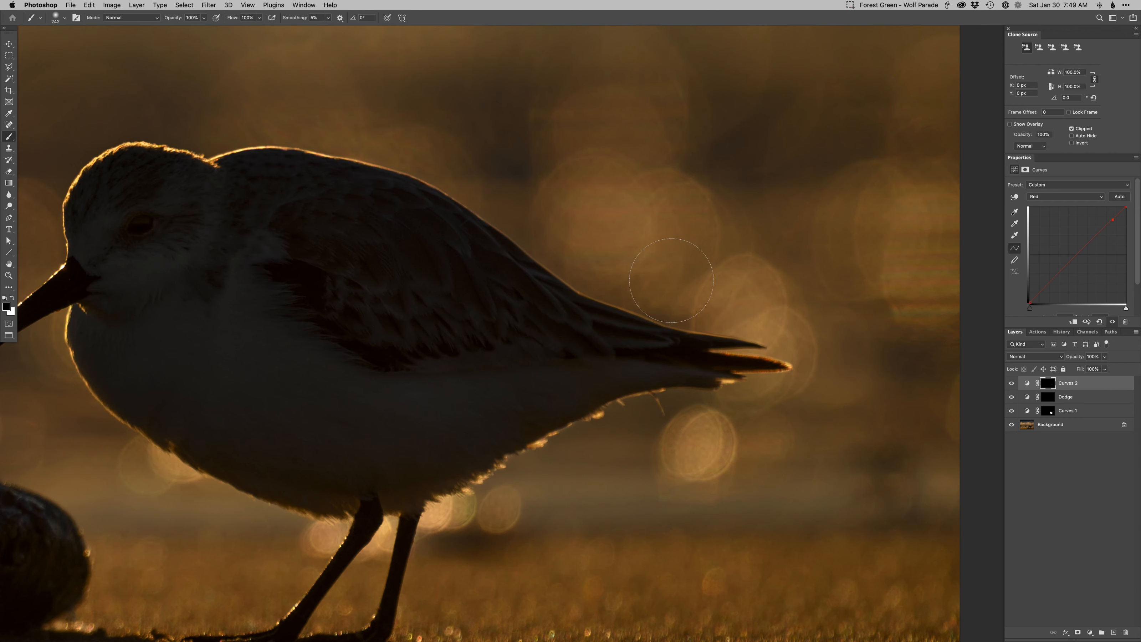
key(super+minus)
key(super+minus)
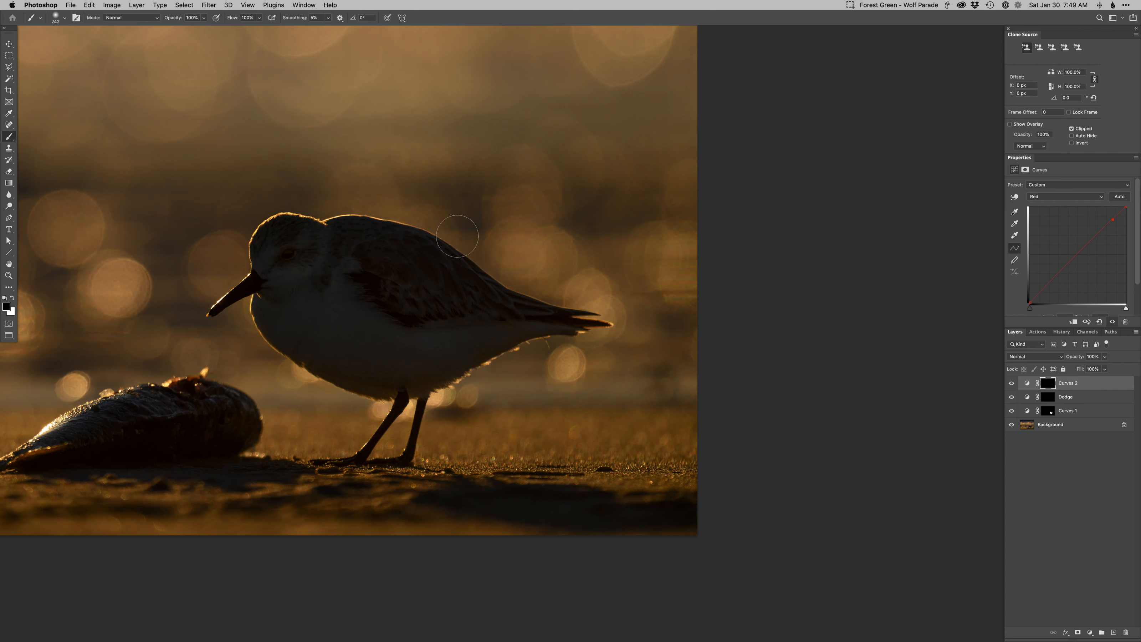
drag(265, 233, 497, 324)
Step: Soften the mask along the rim of the bird's head with the Blur tool
key(r)
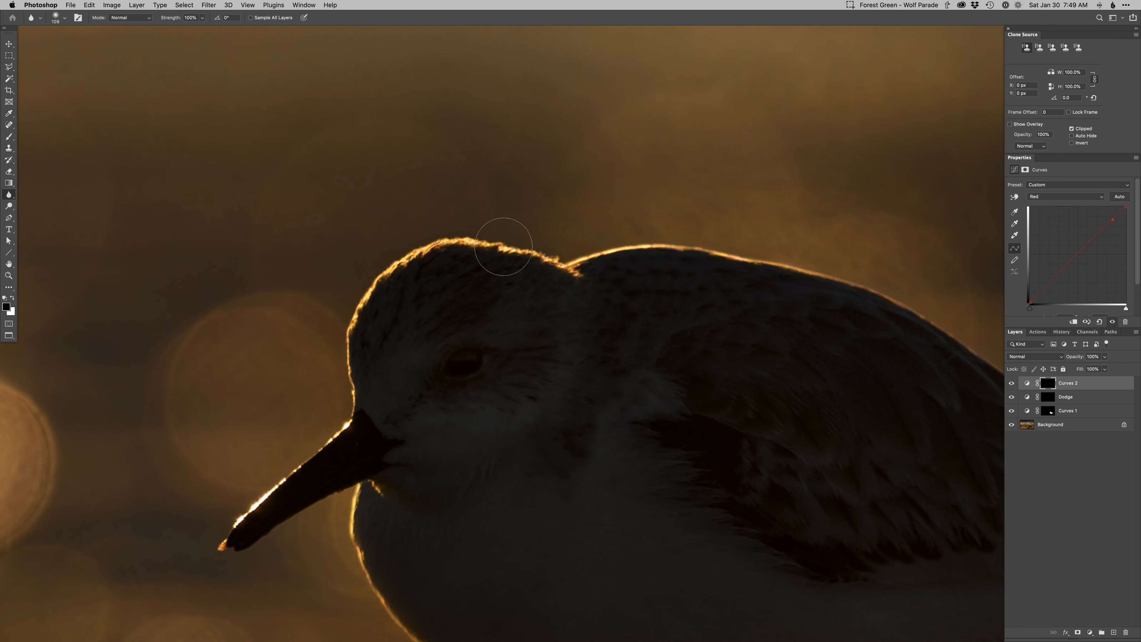
key(super+minus)
key(super+minus)
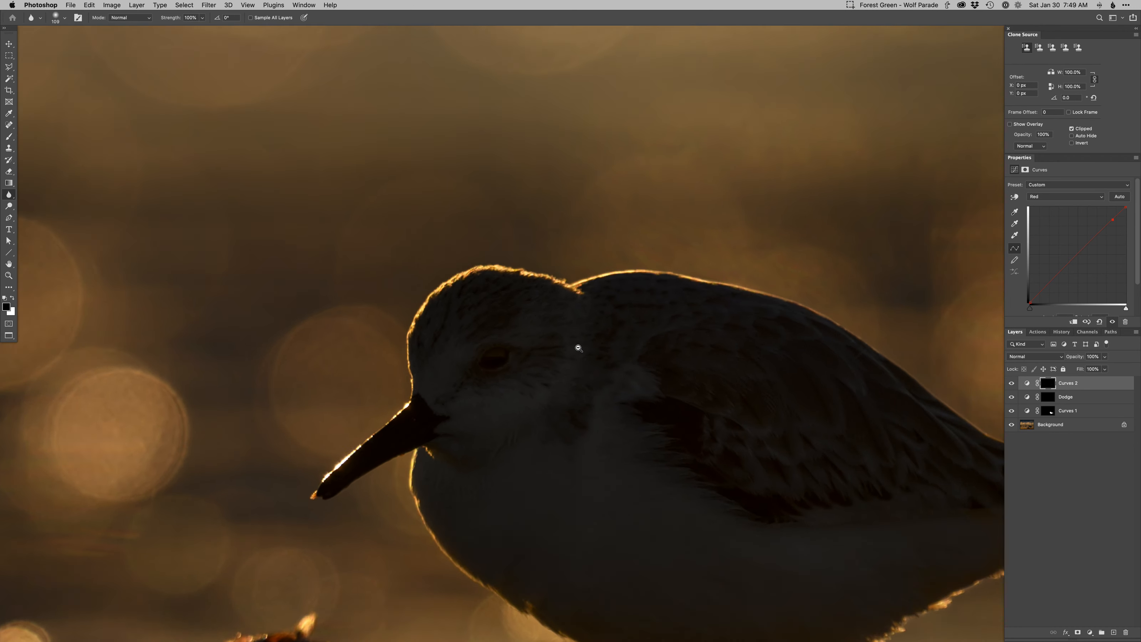
drag(577, 360, 577, 361)
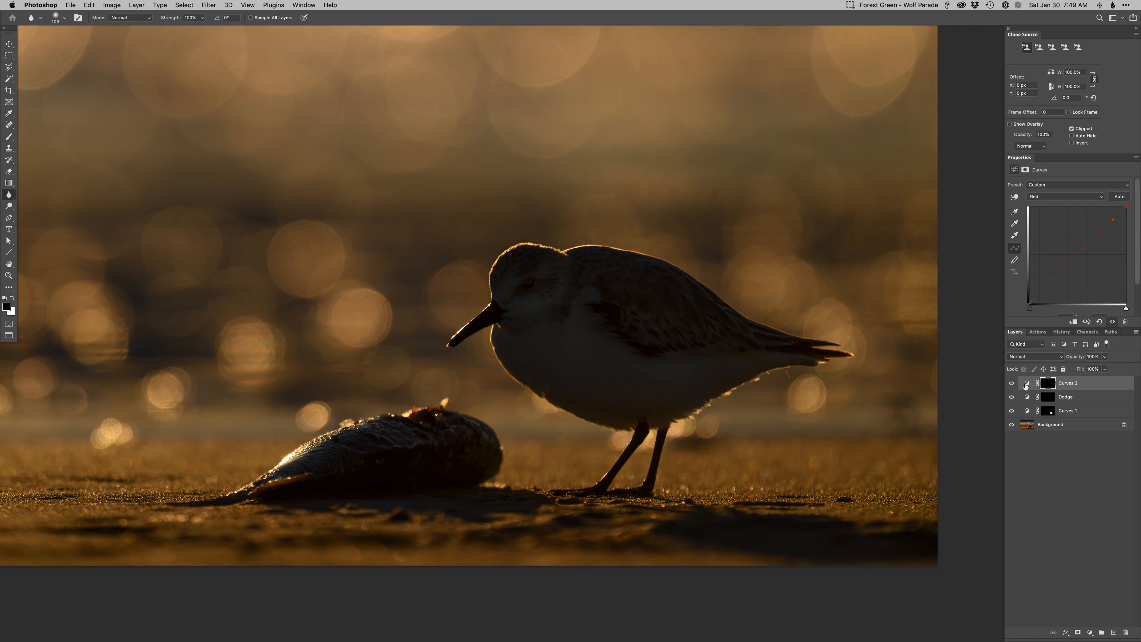
Step: Compare the photo with and without the top Curves layer
click(1011, 383)
click(1012, 383)
click(1012, 384)
click(1012, 384)
alt+click(685, 409)
drag(675, 416, 691, 416)
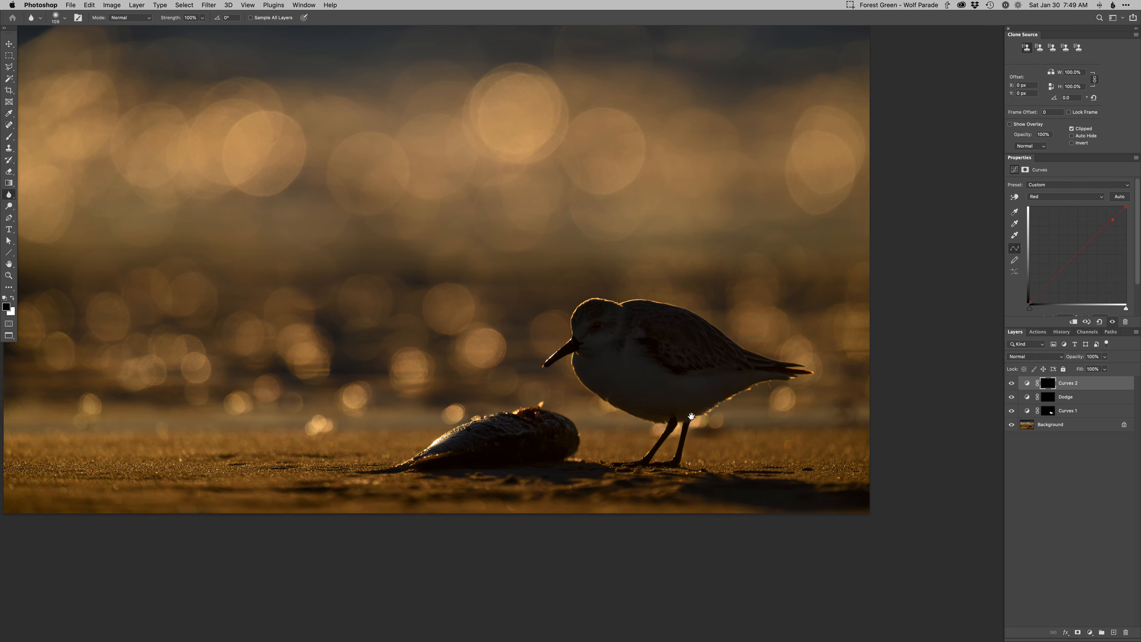
Step: Paint white on the mask along the rim of the breast and belly with a soft 3 px brush, and switch to the Blur tool
super+click(582, 379)
key(b)
right_click(551, 284)
click(594, 362)
text(3)
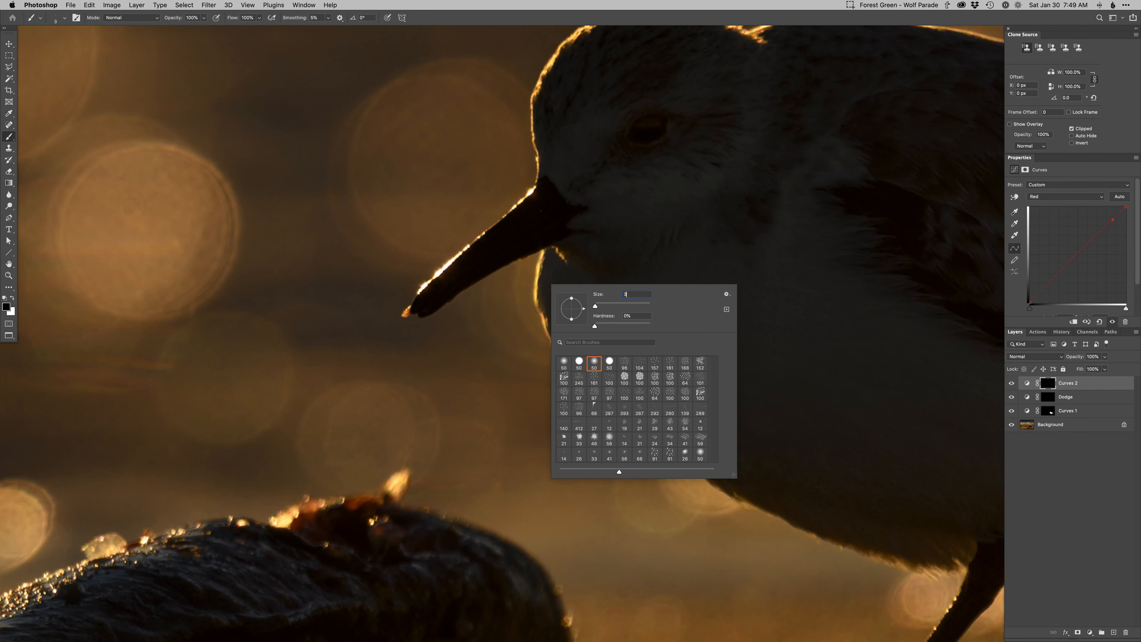
key(Return)
key(x)
mouse_move(536, 288)
mouse_down()
mouse_move(588, 396)
mouse_move(568, 366)
mouse_move(572, 379)
mouse_move(617, 422)
mouse_move(600, 408)
mouse_move(648, 441)
mouse_move(601, 396)
mouse_move(638, 433)
mouse_move(777, 487)
mouse_move(626, 421)
mouse_move(718, 435)
mouse_up()
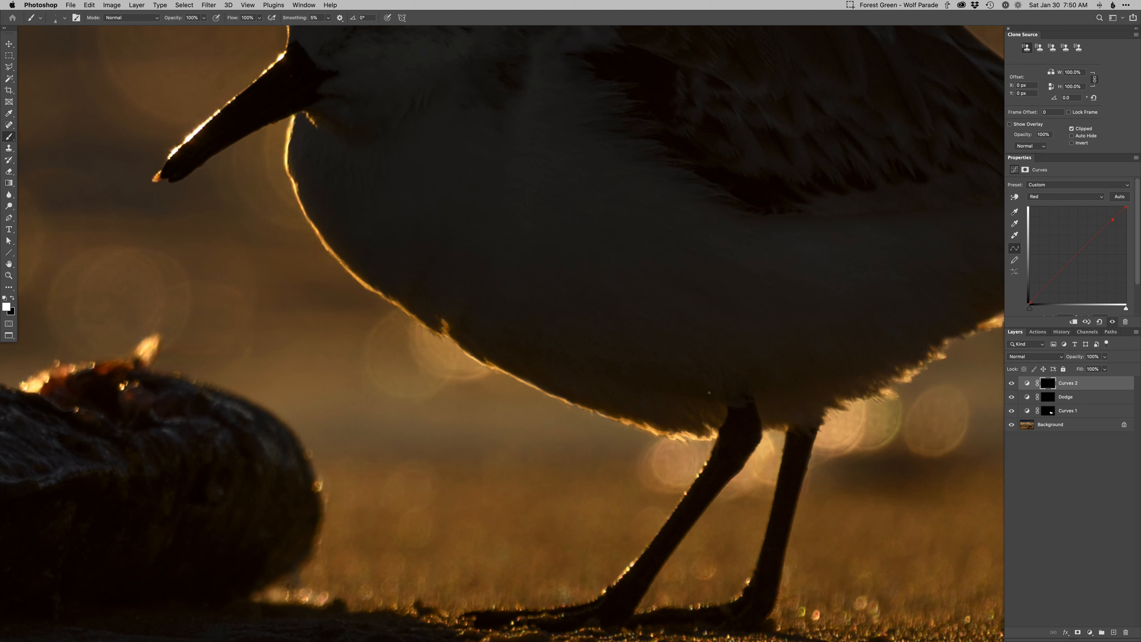
key(r)
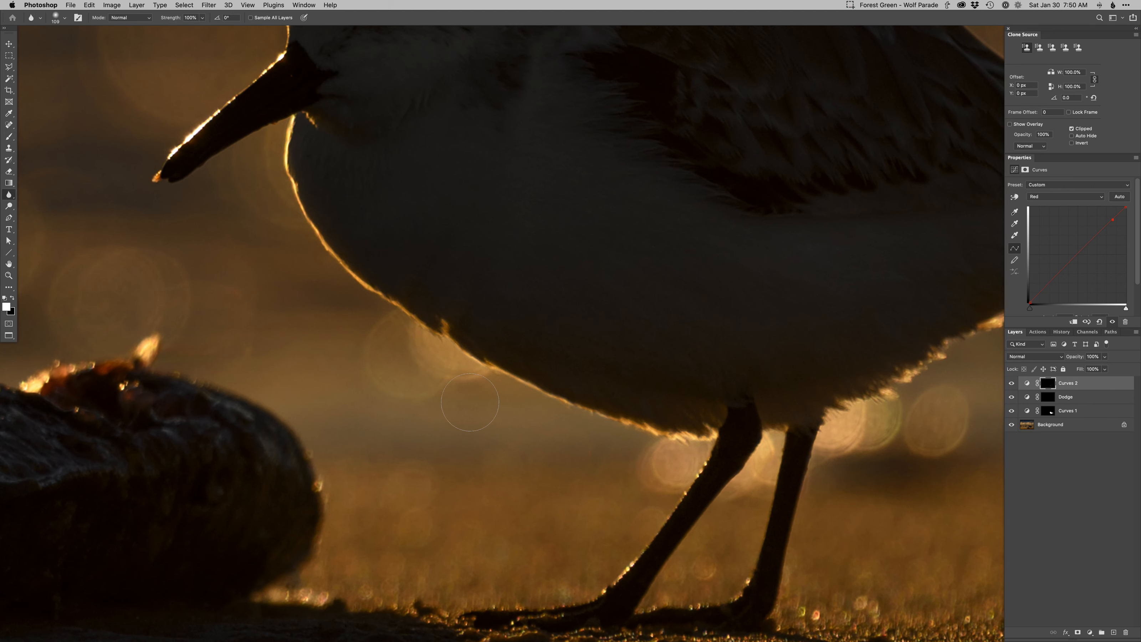
Step: Fade the painted belly rim on the mask with a soft black brush of 187 px
key(b)
right_click(645, 367)
click(662, 444)
click(604, 440)
drag(661, 404, 721, 414)
key(x)
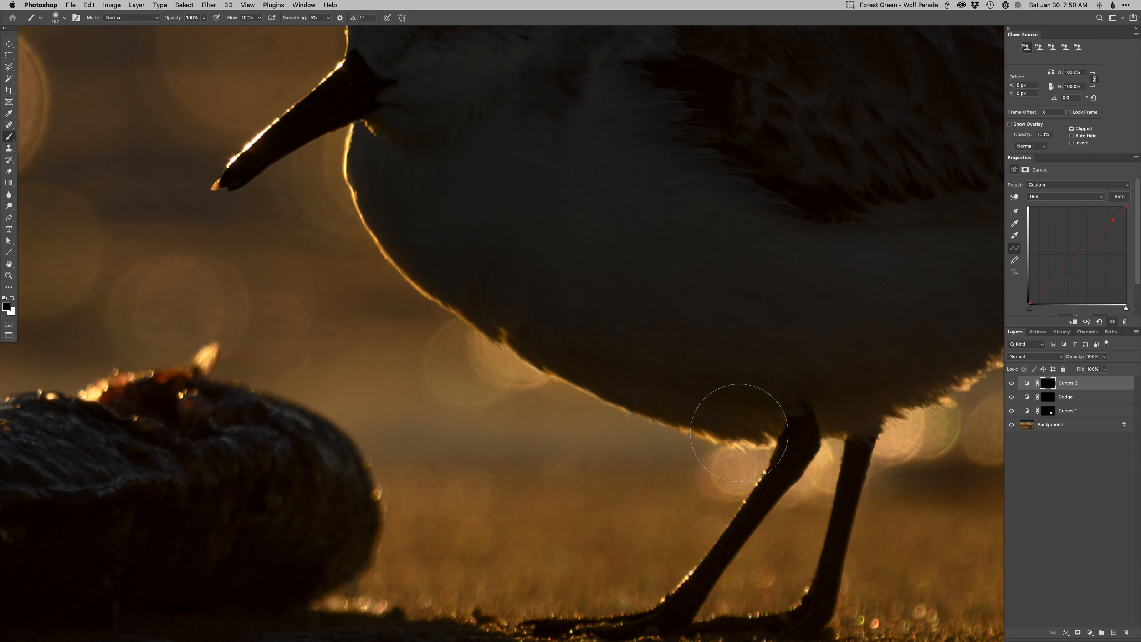
Step: Inspect the top Curves layer's mask on its own and review the rim lighting across the whole photo
alt+click(1047, 383)
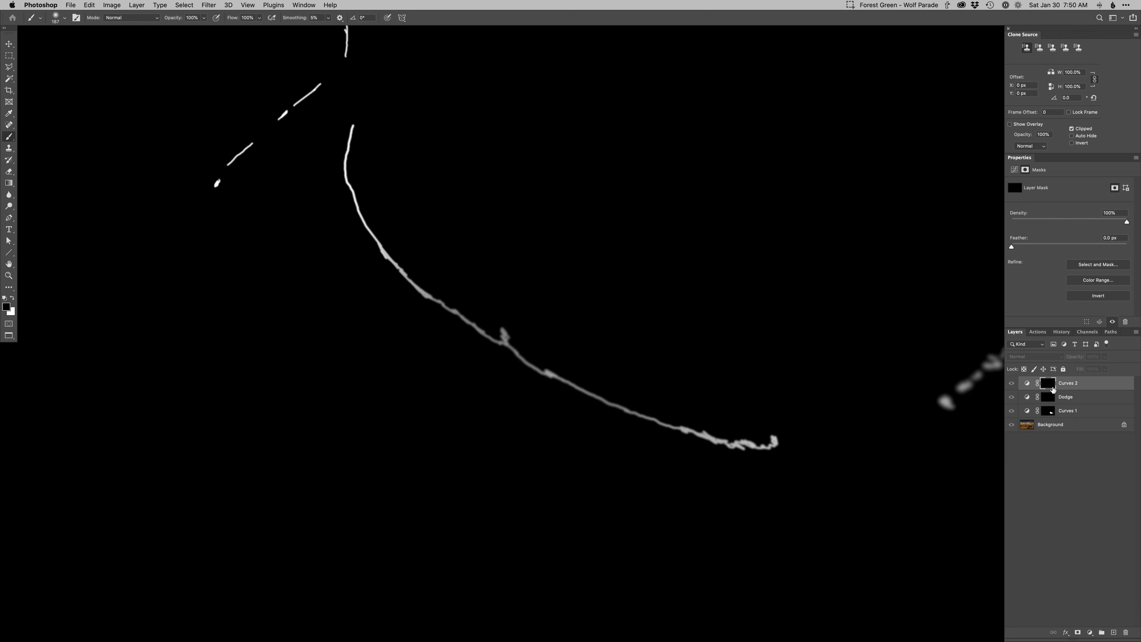
alt+click(1050, 387)
scroll(697, 377, down, 5)
mouse_move(727, 398)
mouse_down()
mouse_move(581, 421)
mouse_move(620, 408)
mouse_up()
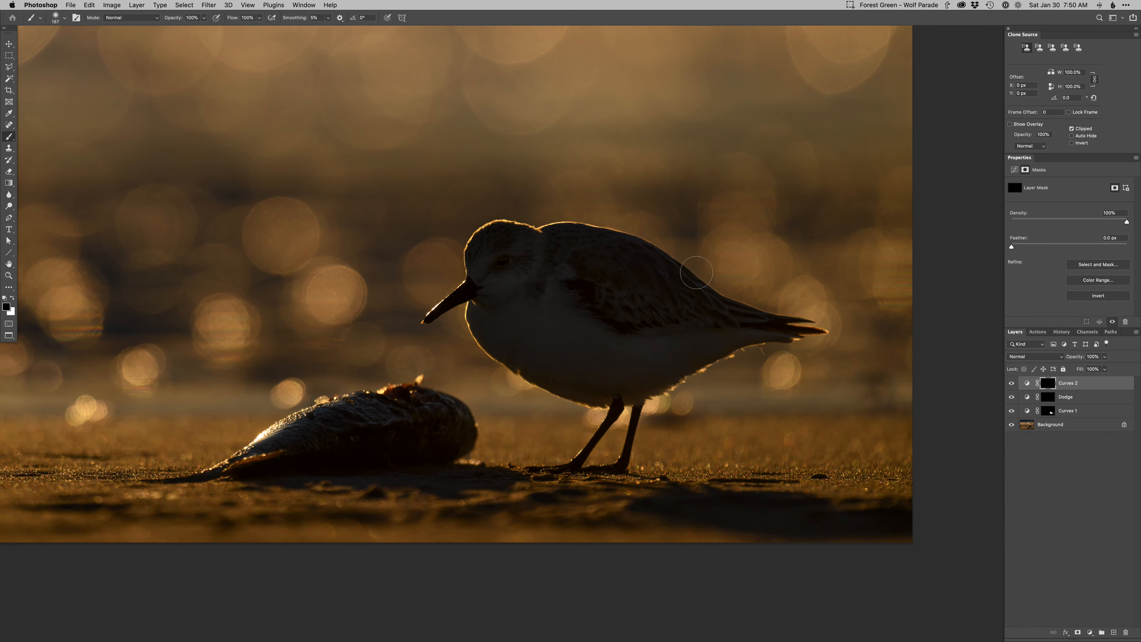
alt+click(539, 396)
drag(530, 405, 634, 422)
alt+click(644, 417)
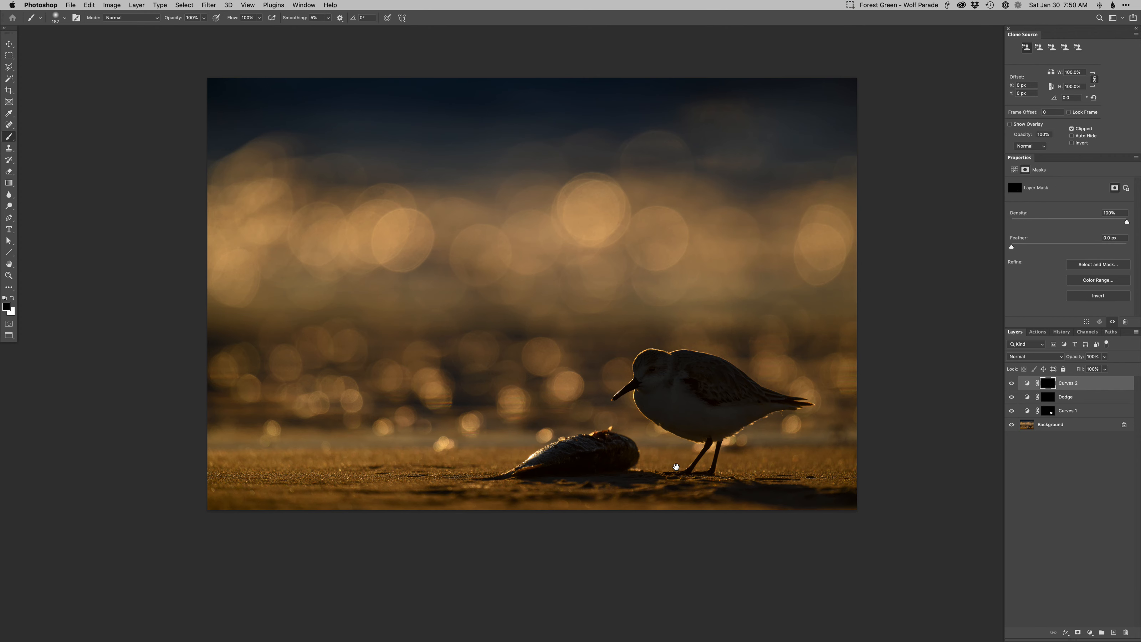
drag(674, 469, 680, 471)
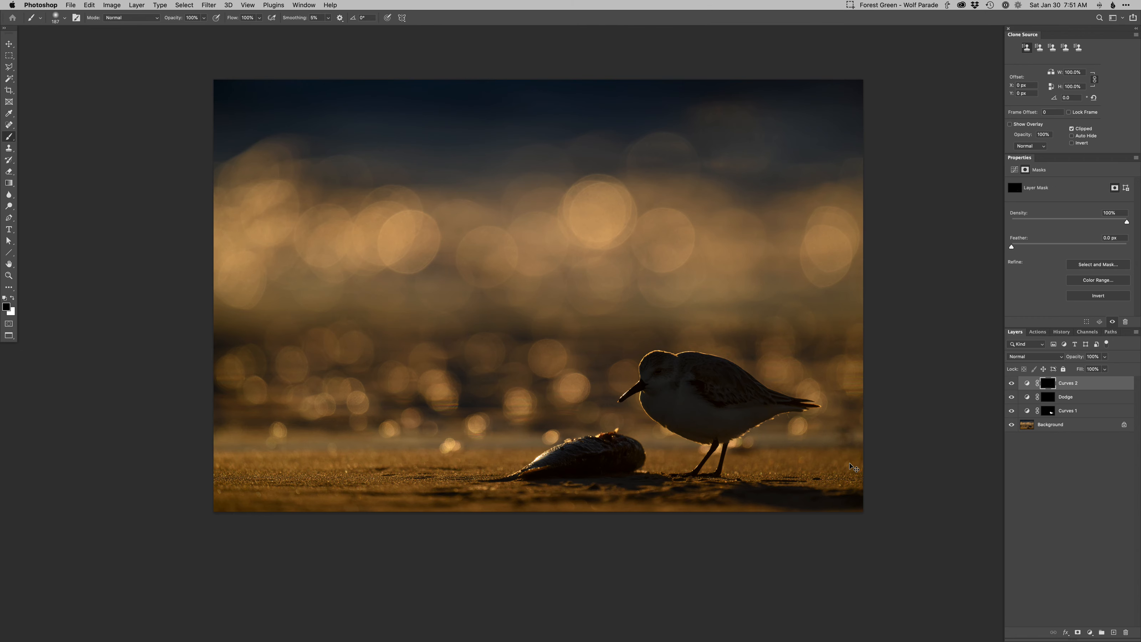
Step: Close the edited photo in Photoshop and return to Lightroom Classic
key(super+w)
click(938, 359)
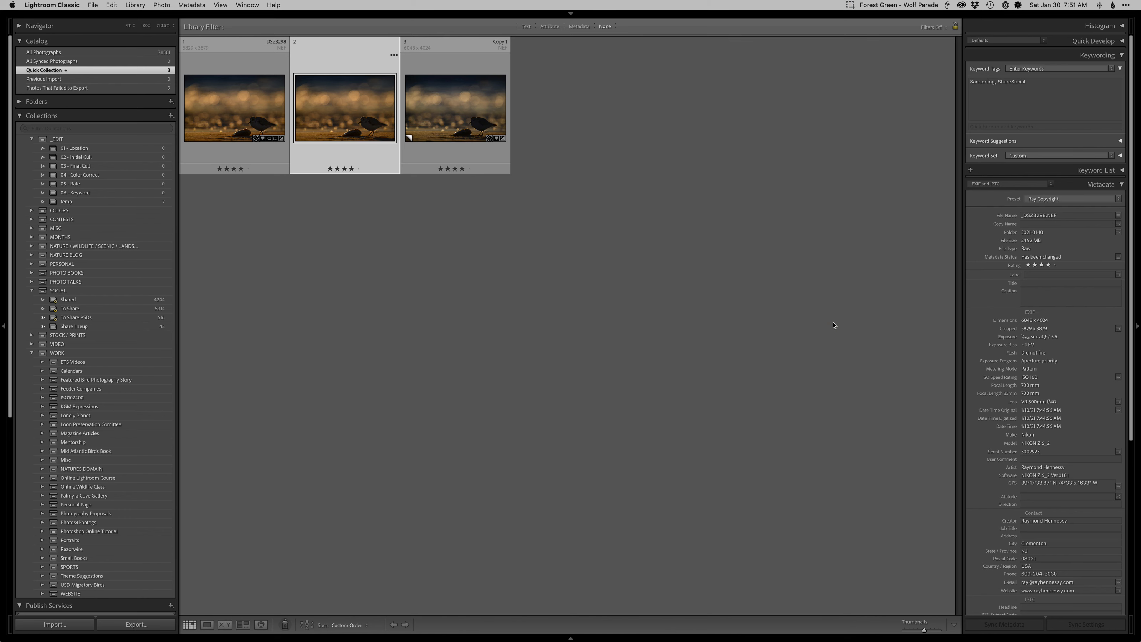
Step: Compare the edited PSD with the Copy 1 version side by side with the side panels hidden, and view the PSD alone
super+click(465, 121)
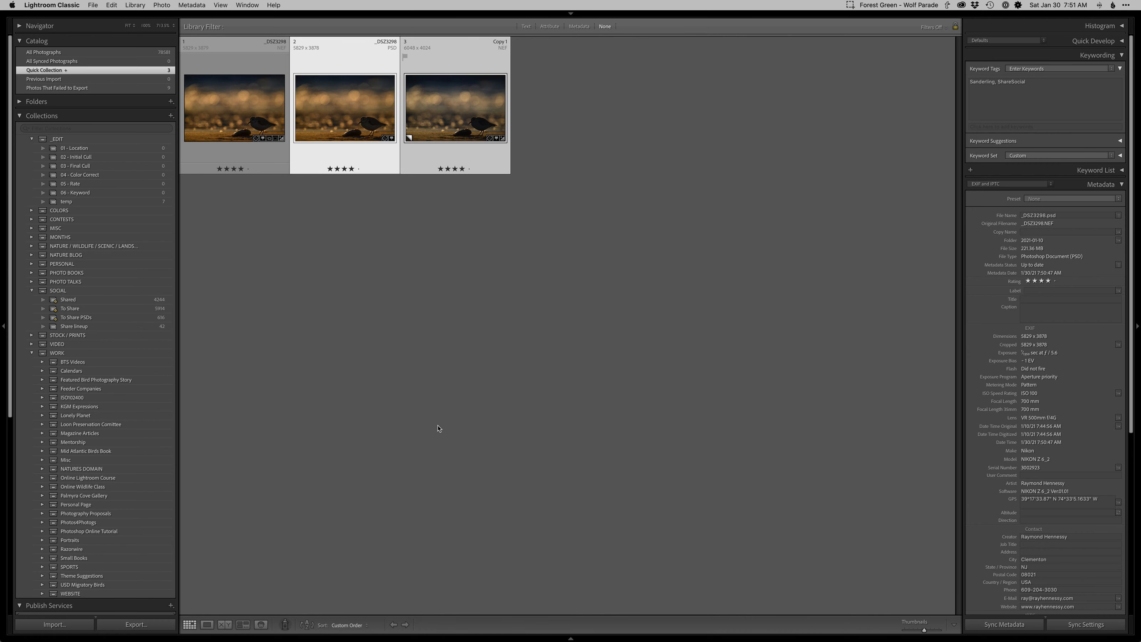
key(c)
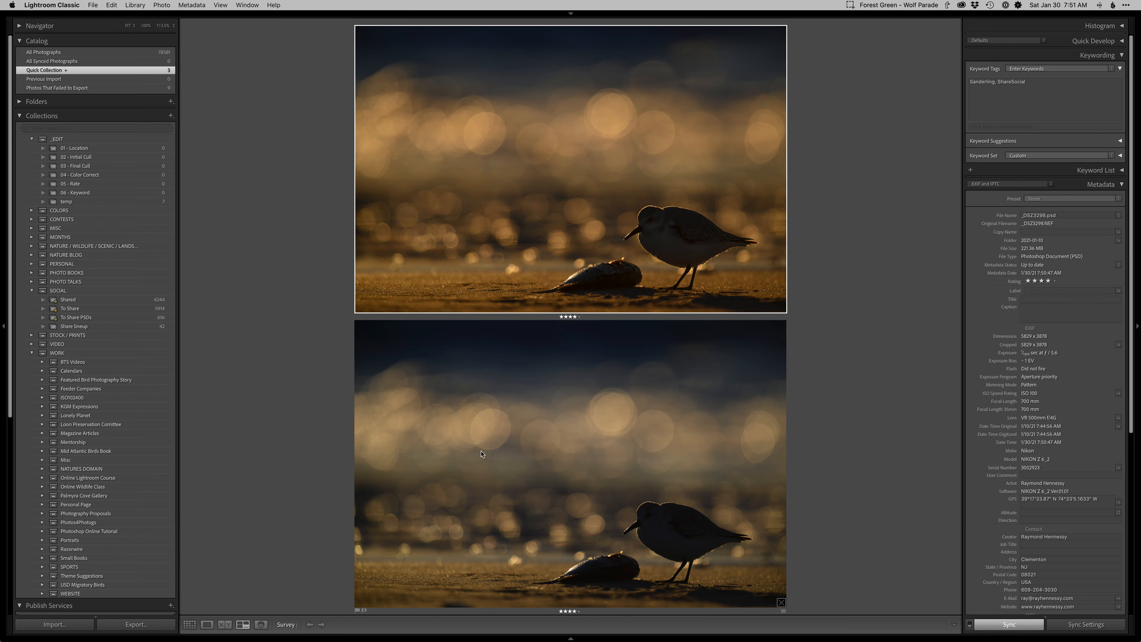
key(Tab)
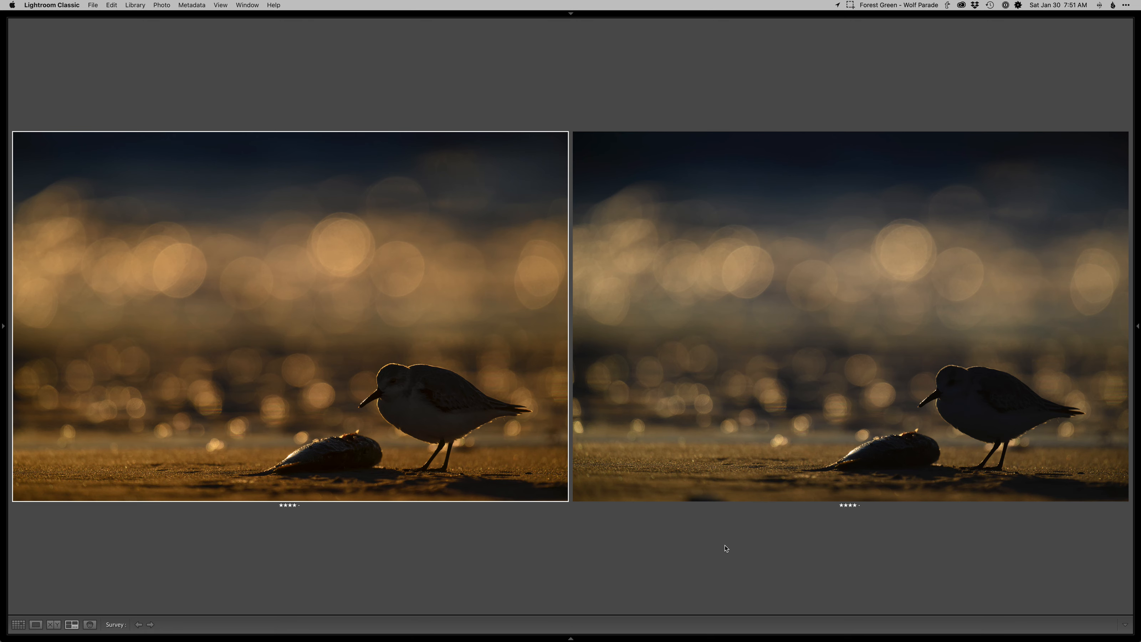
key(e)
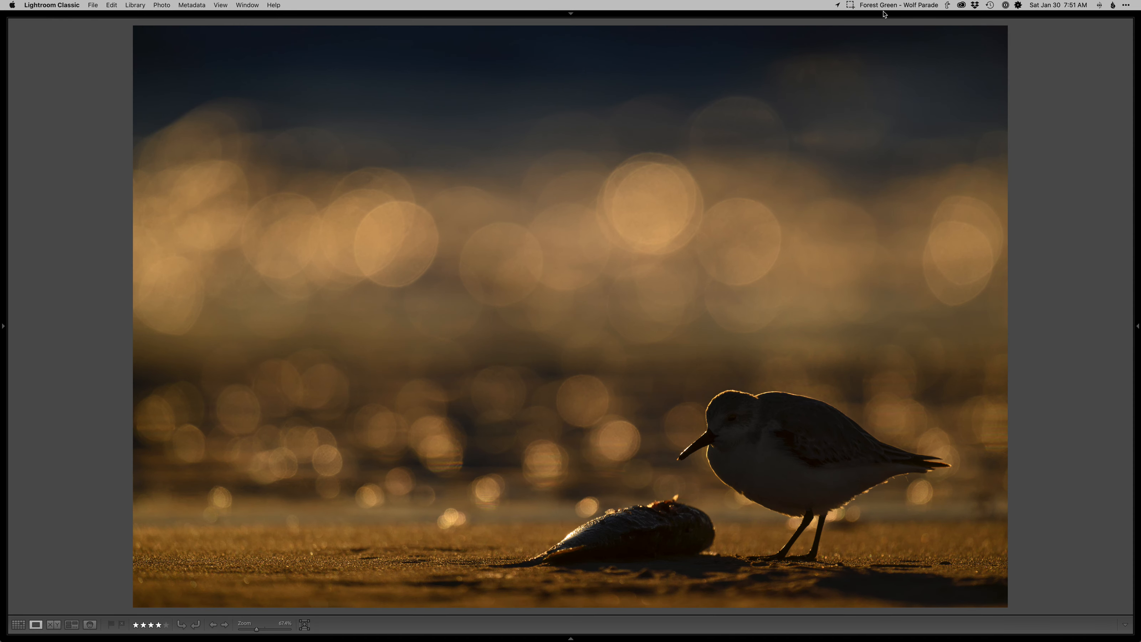
Step: Switch to Safari and look through the Workshops options on the photographer's website
click(850, 5)
click(1068, 163)
key(super+Tab)
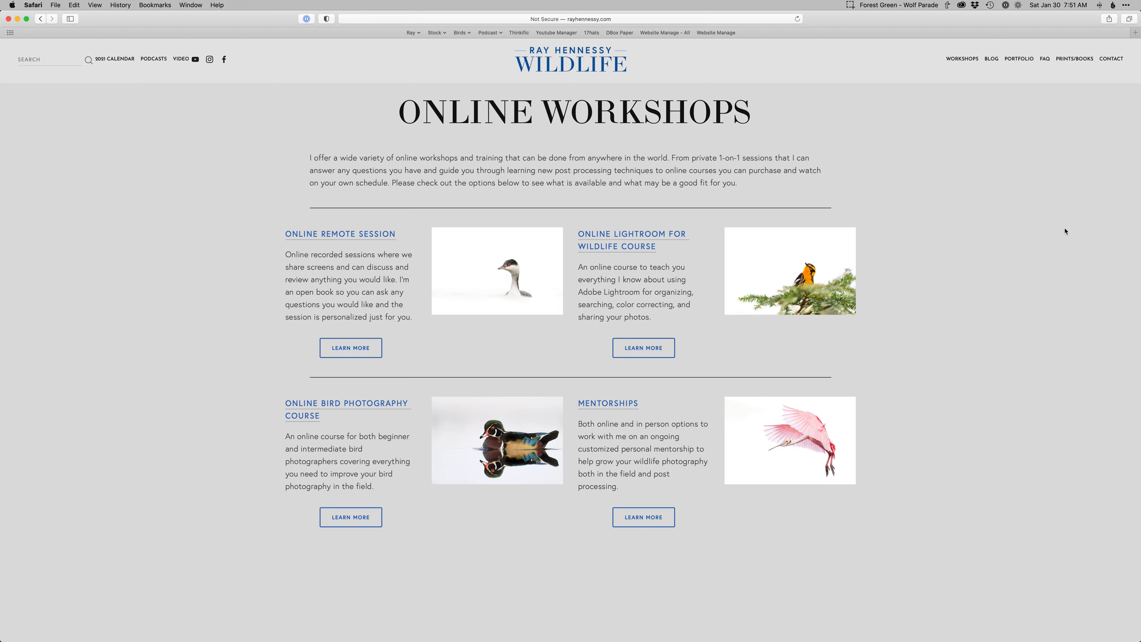
mouse_move(962, 59)
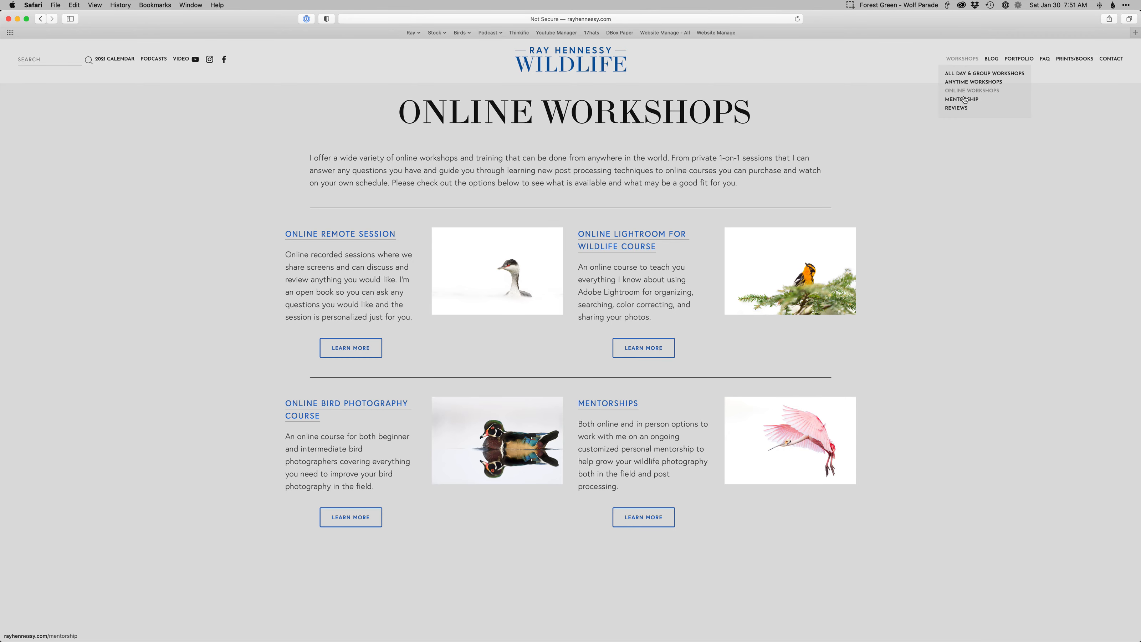